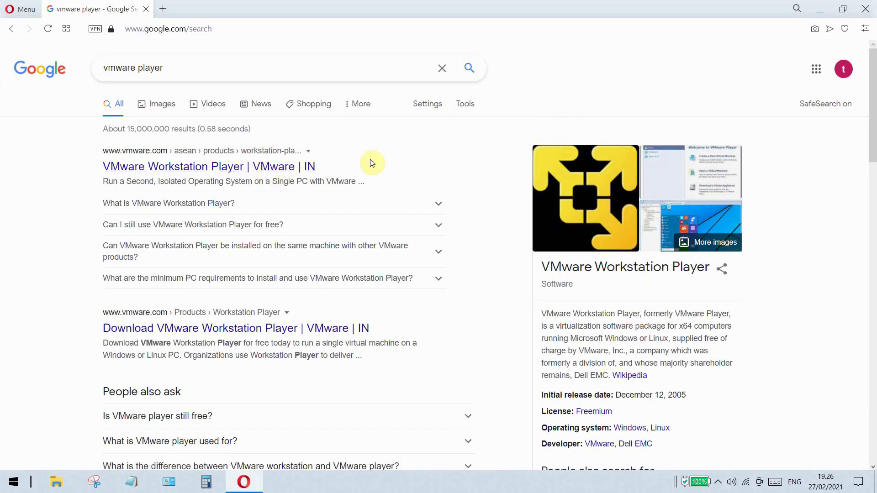
# Open the VMware Workstation Player product page from the search results and go to the VMware Workstation 16.1.0 Player downloads.
pyautogui.click(263, 171)
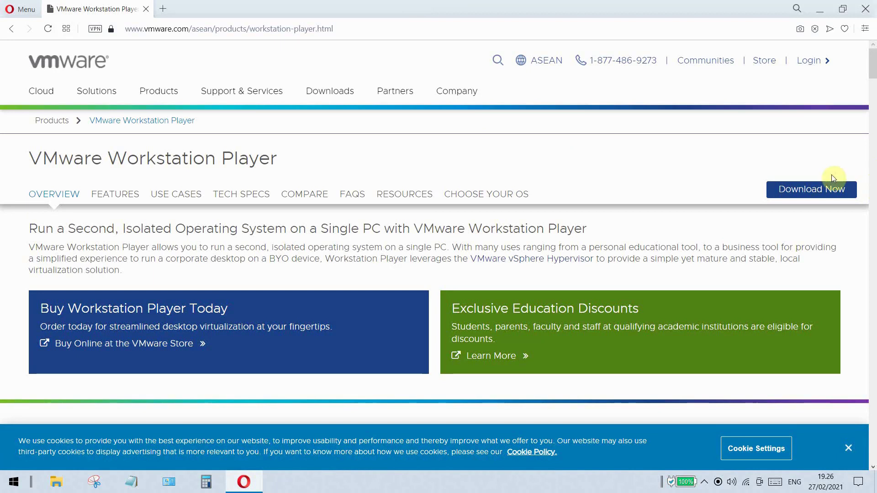
pyautogui.click(822, 187)
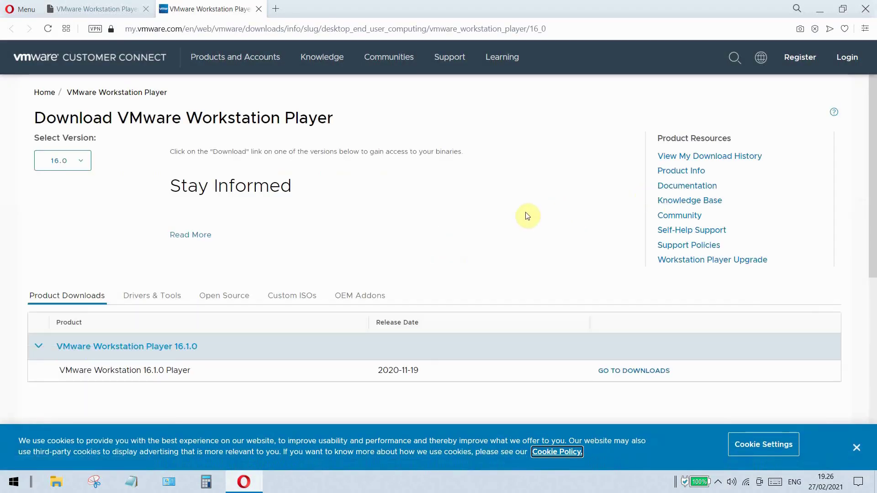
pyautogui.scroll(-2, 528, 215)
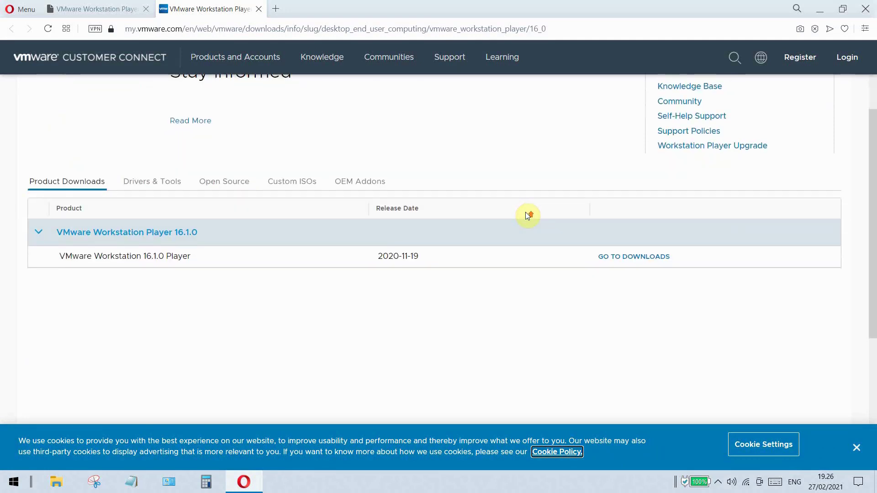
pyautogui.scroll(1, 527, 216)
pyautogui.scroll(-1, 528, 216)
pyautogui.click(551, 326)
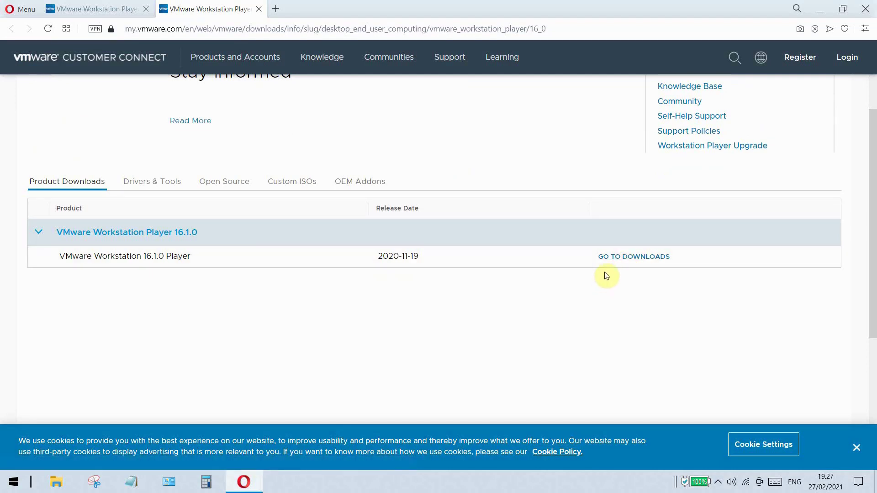
pyautogui.click(640, 258)
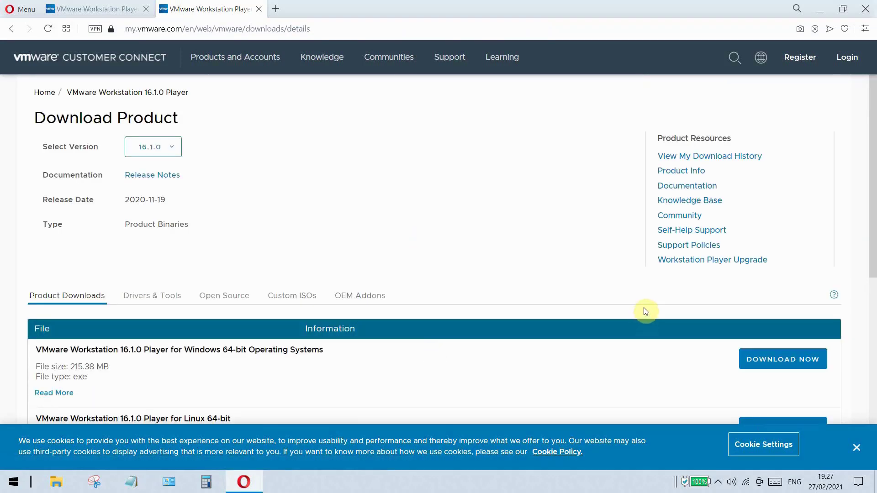
# Download VMware Workstation 16.1.0 Player for Windows 64-bit and save the installer in the desktop's El Capitan 10.11.6 folder.
pyautogui.scroll(-1, 646, 310)
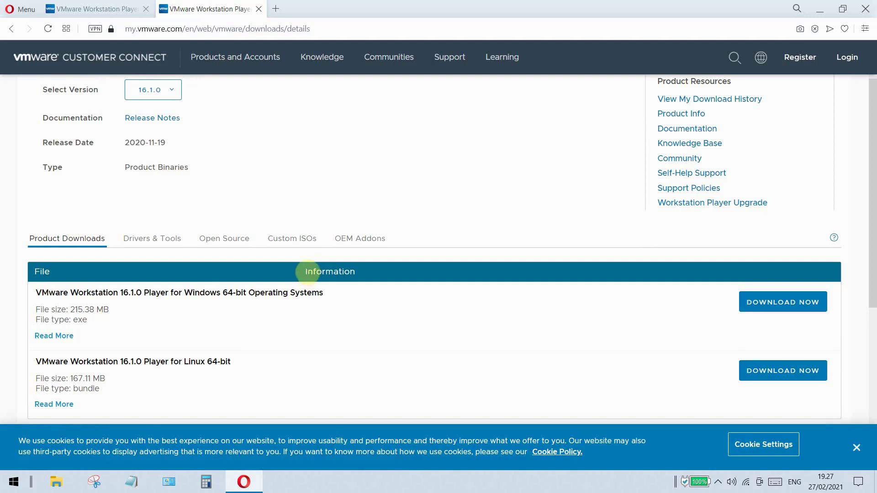
pyautogui.moveTo(323, 293); pyautogui.dragTo(35, 289)
pyautogui.click(355, 324)
pyautogui.click(775, 303)
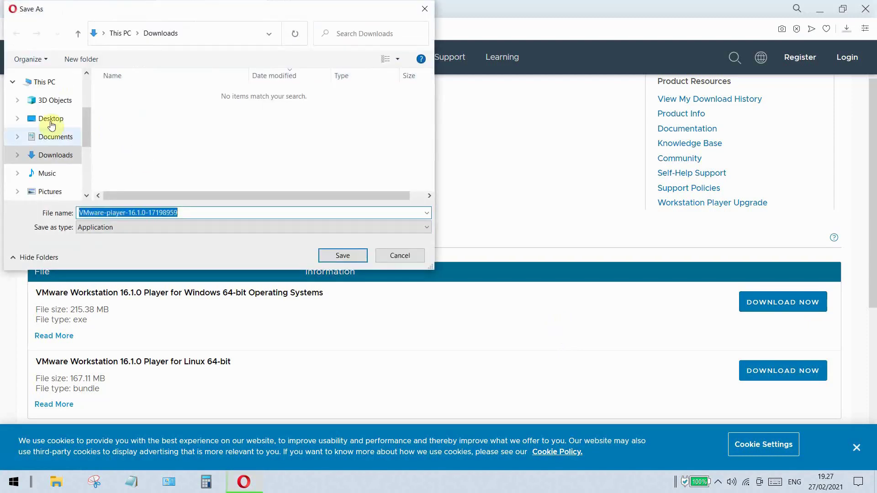
pyautogui.click(49, 120)
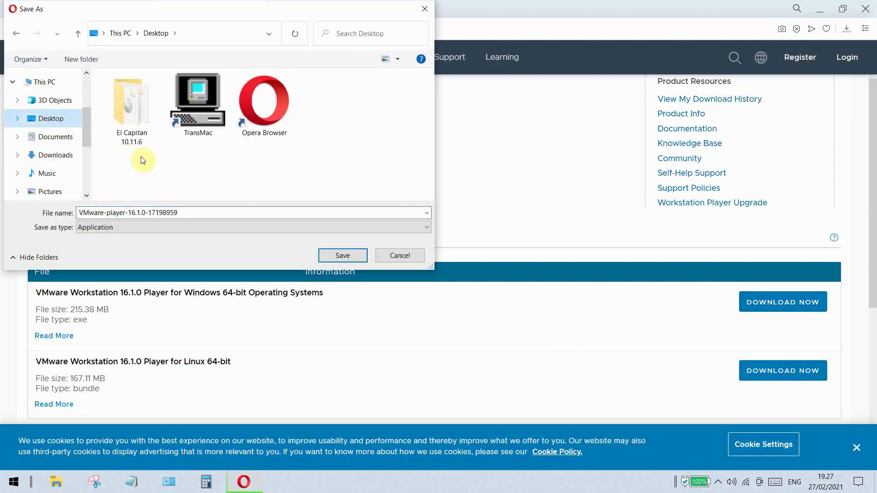
pyautogui.doubleClick(121, 122)
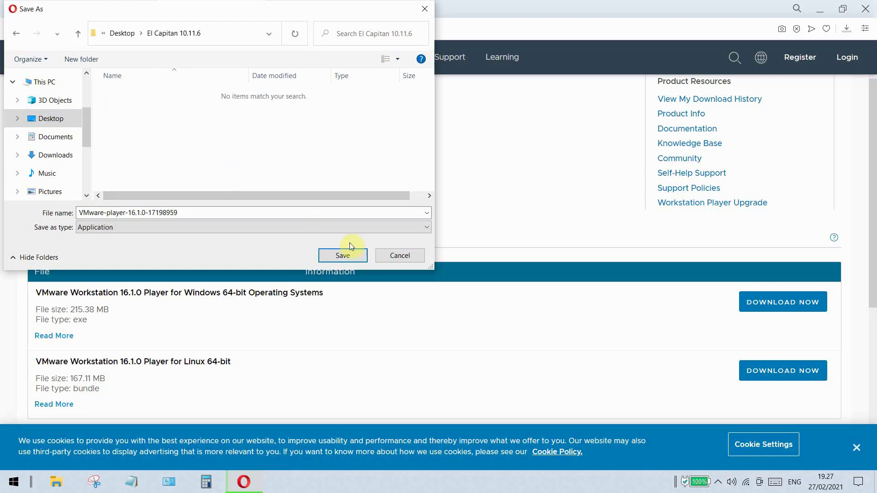
pyautogui.click(343, 256)
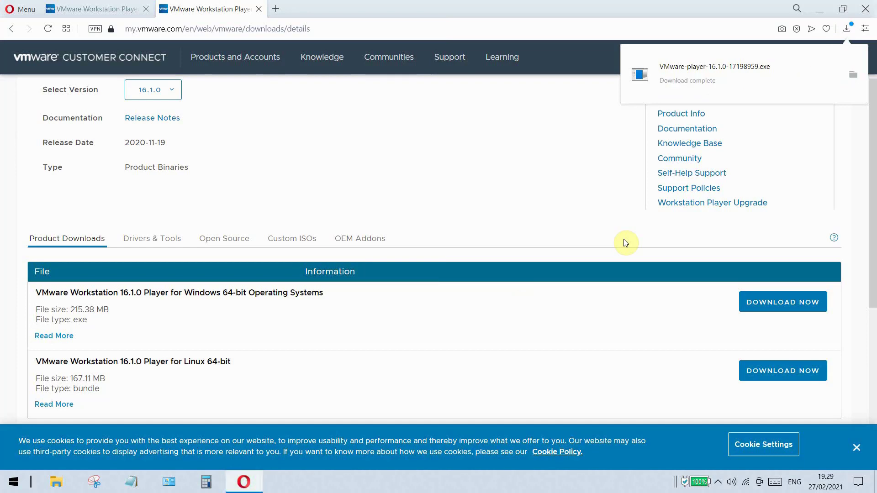
# Show the downloaded installer in its folder, run VMware-player-16.1.0-17198959 and minimize the folder window.
pyautogui.click(853, 74)
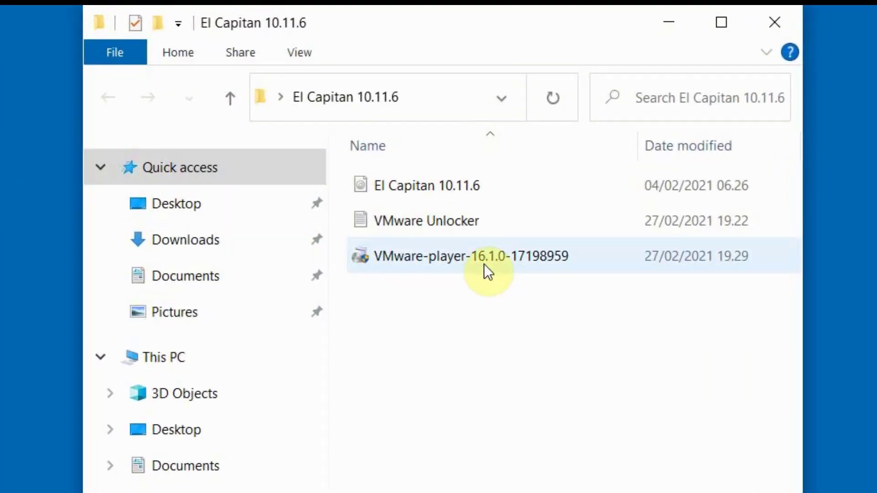
pyautogui.doubleClick(481, 248)
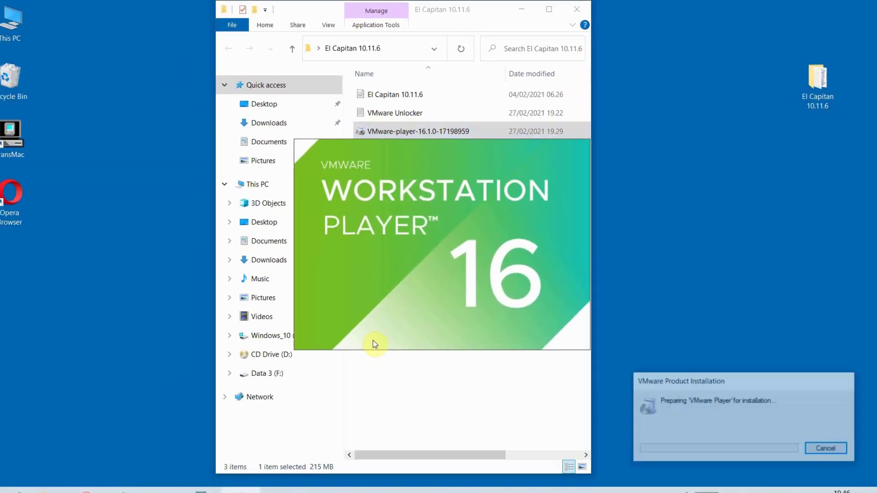
pyautogui.click(520, 10)
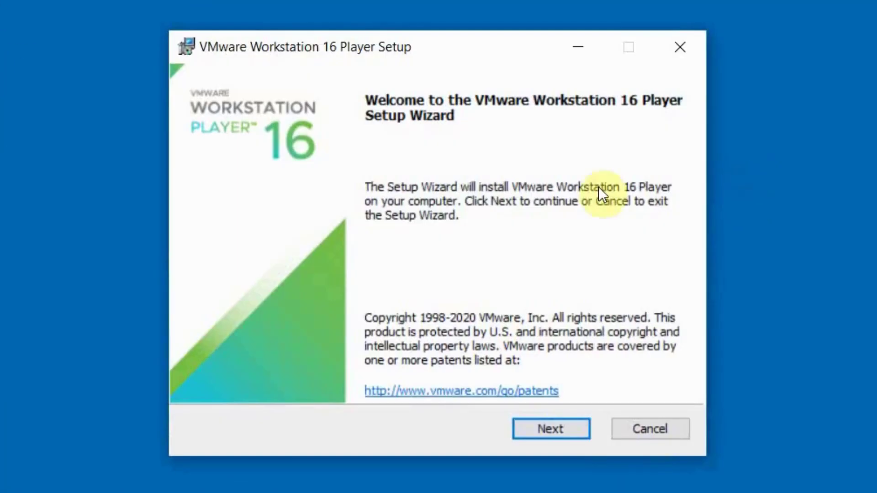
# Begin the VMware Workstation 16 Player setup and accept the license agreement terms.
pyautogui.click(537, 420)
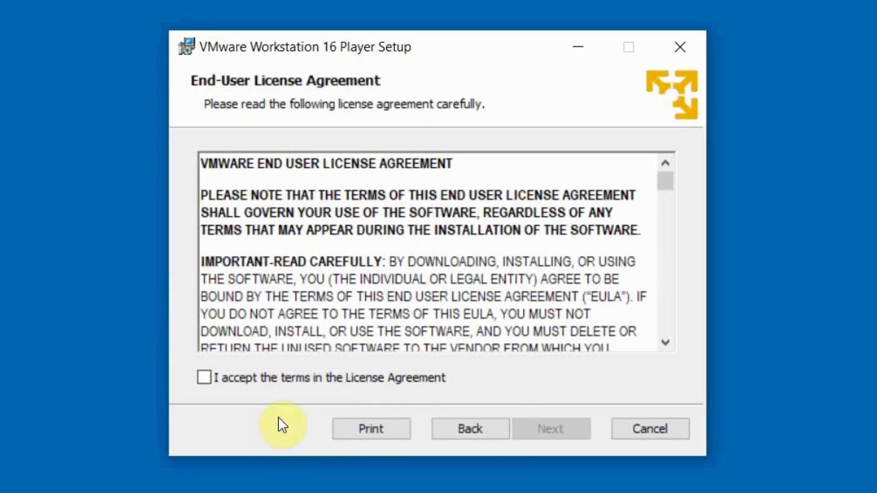
pyautogui.click(300, 378)
pyautogui.press('space')
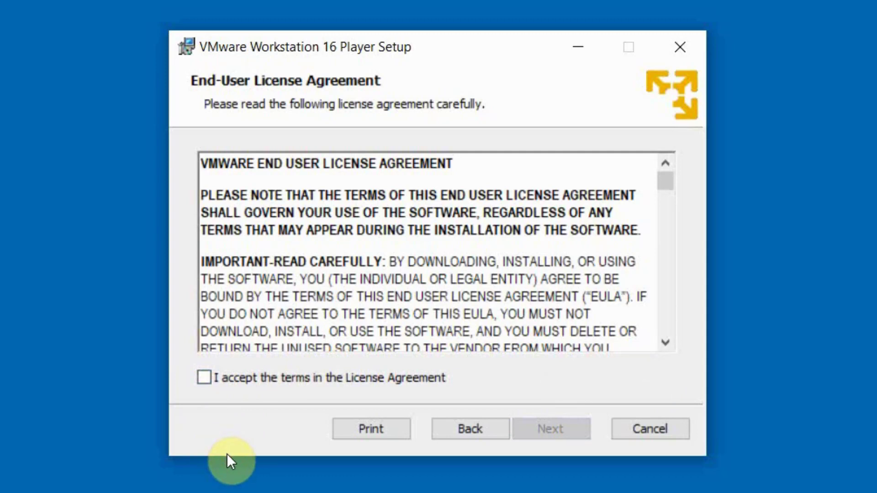
pyautogui.click(204, 379)
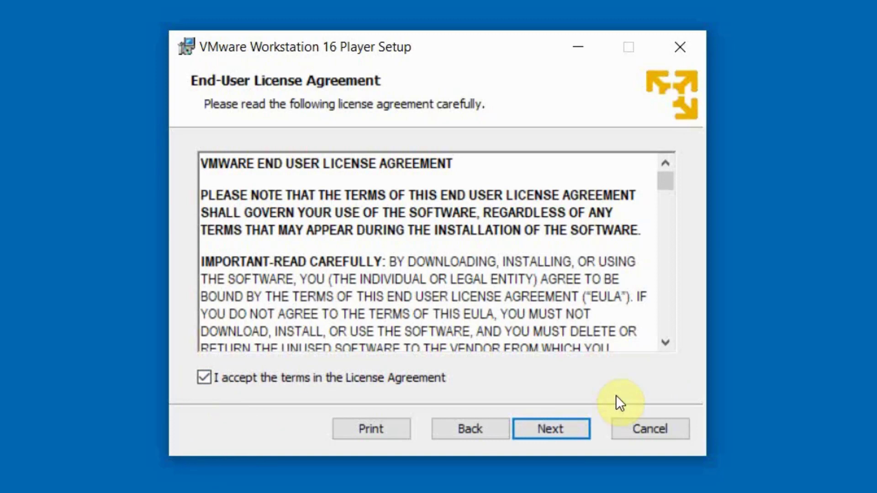
pyautogui.click(566, 434)
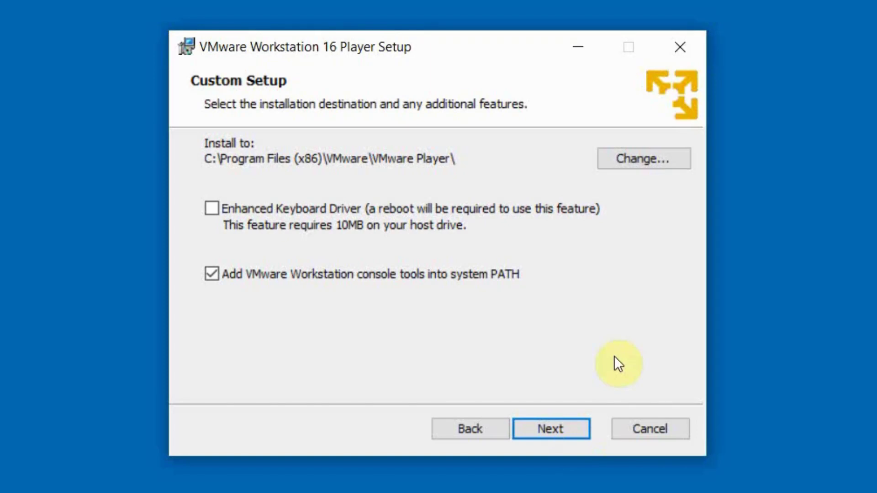
# Keep the default custom setup options and opt out of startup update checks and the VMware Customer Experience Improvement Program.
pyautogui.click(547, 431)
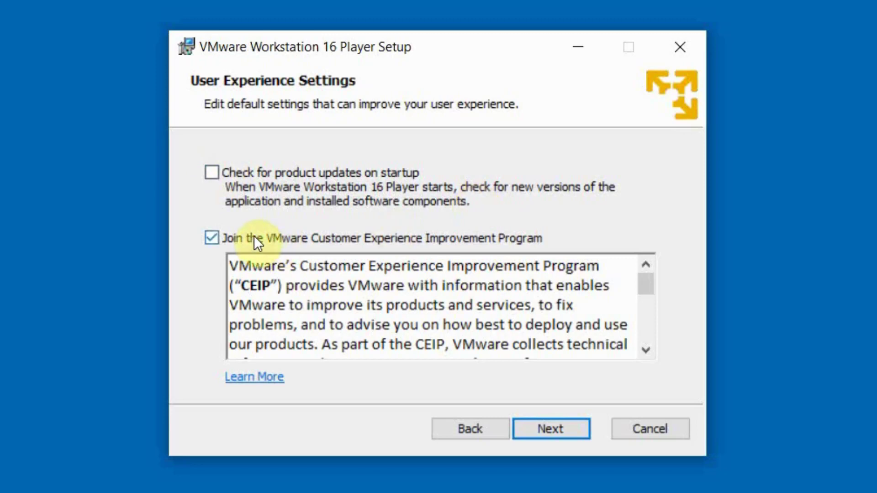
pyautogui.click(217, 237)
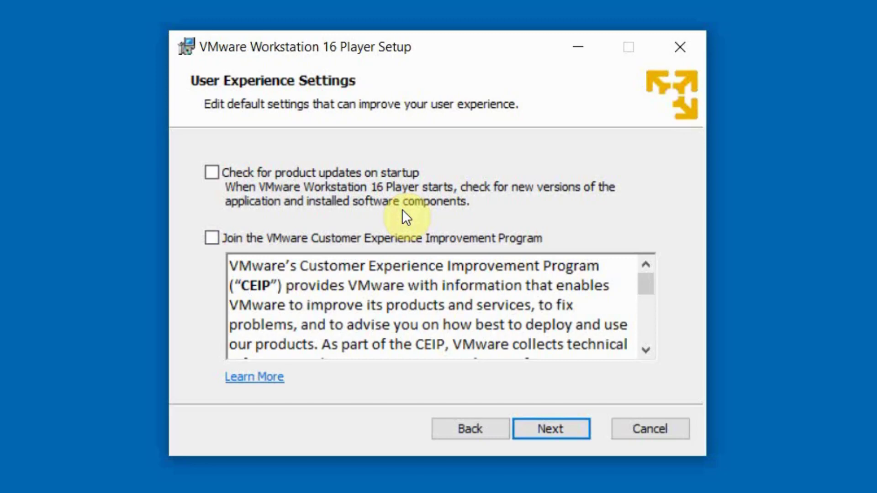
pyautogui.click(552, 429)
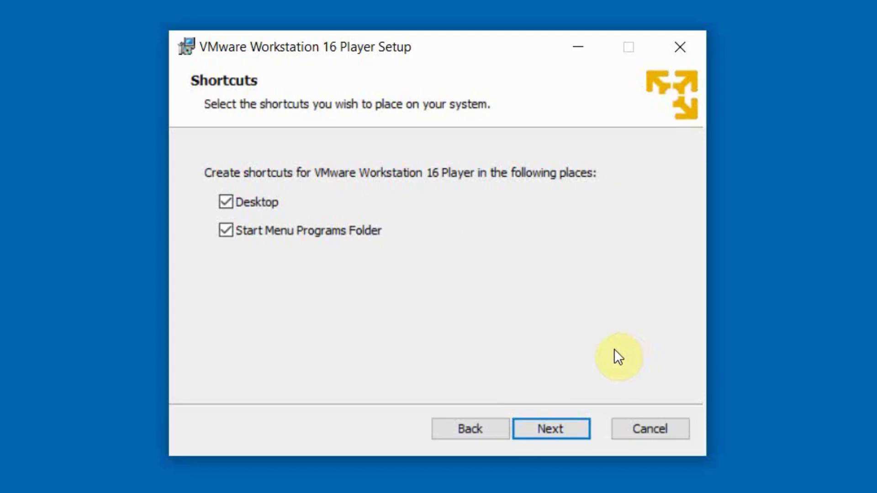
# Keep the Desktop and Start Menu shortcuts, install VMware Workstation 16 Player and finish the setup wizard.
pyautogui.click(558, 429)
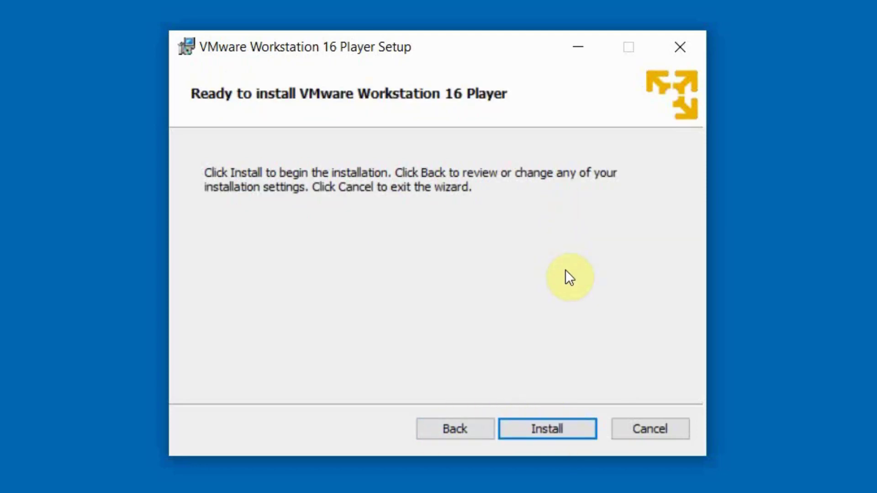
pyautogui.click(574, 428)
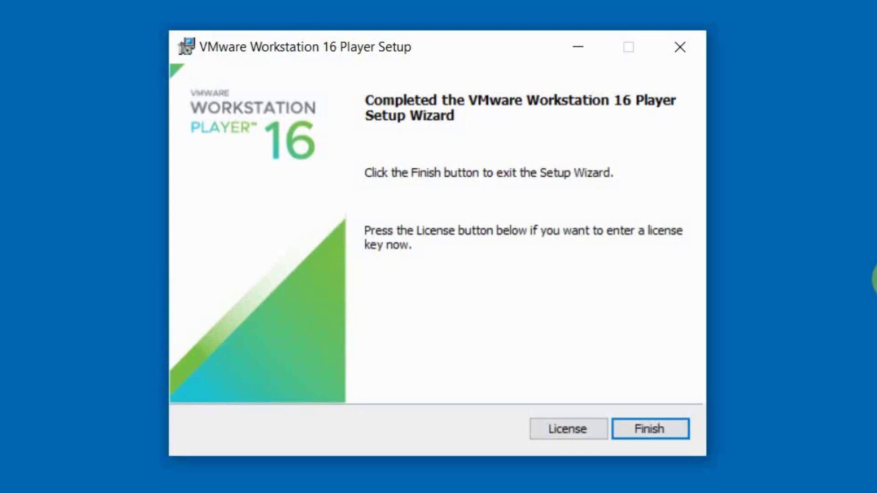
pyautogui.click(668, 434)
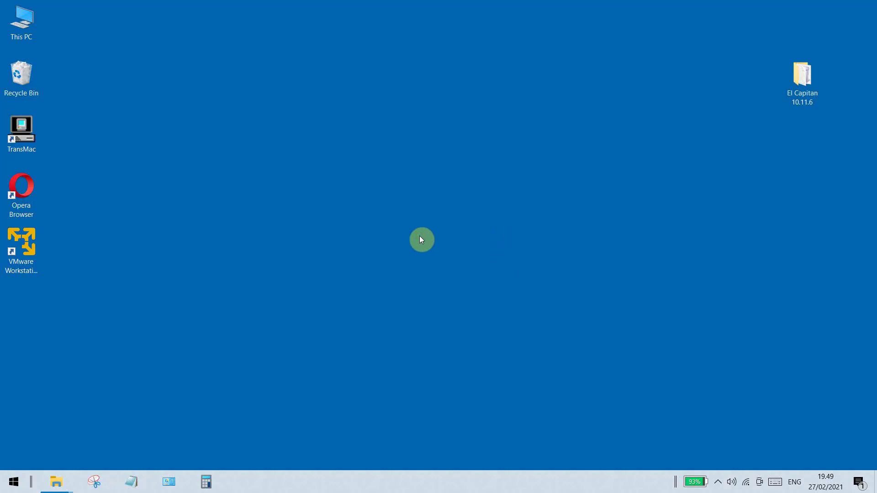
# Copy the web address from the VMware Unlocker text file in the El Capitan 10.11.6 folder, and minimize both windows.
pyautogui.doubleClick(807, 71)
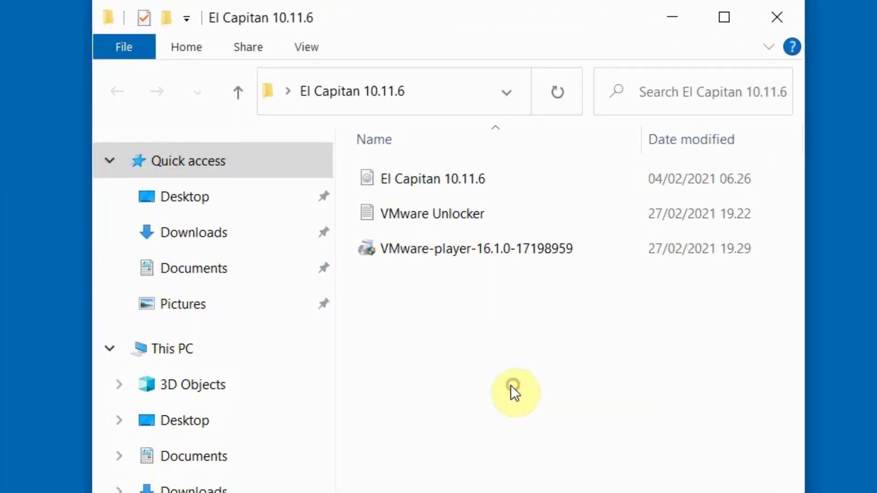
pyautogui.doubleClick(466, 215)
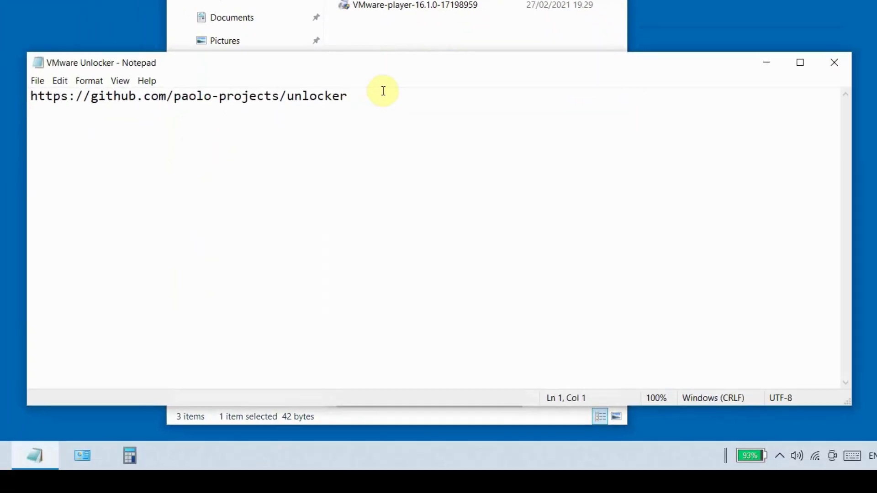
pyautogui.click(392, 324)
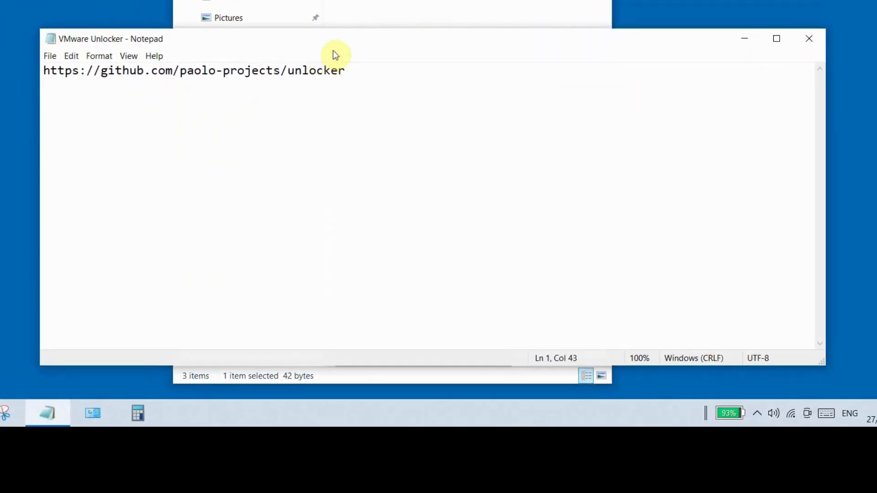
pyautogui.moveTo(348, 71); pyautogui.dragTo(43, 70)
pyautogui.rightClick(64, 67)
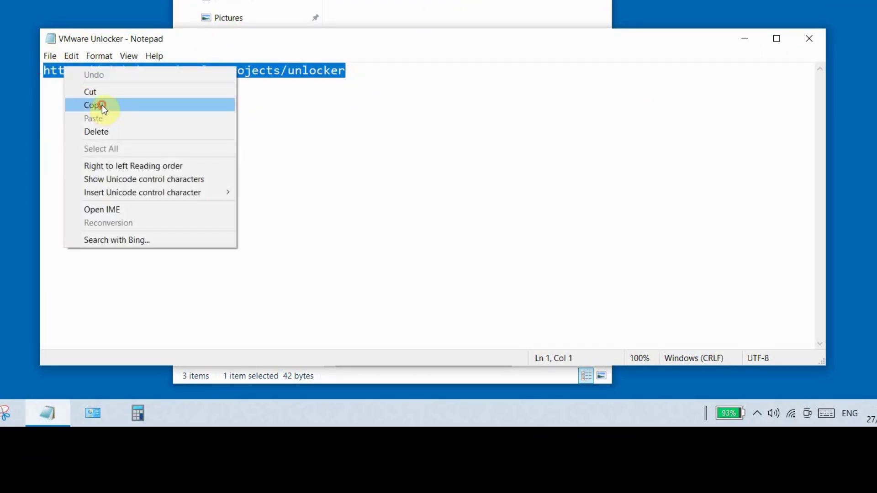
pyautogui.click(103, 105)
pyautogui.click(745, 38)
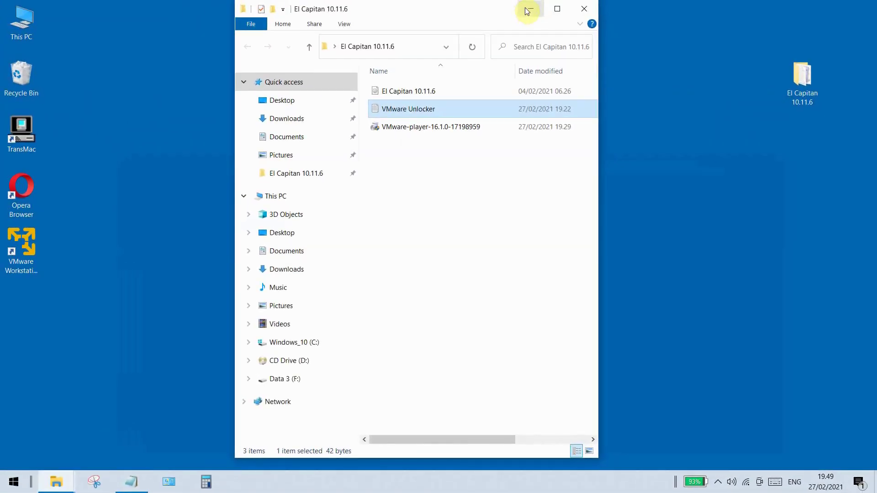
pyautogui.click(525, 8)
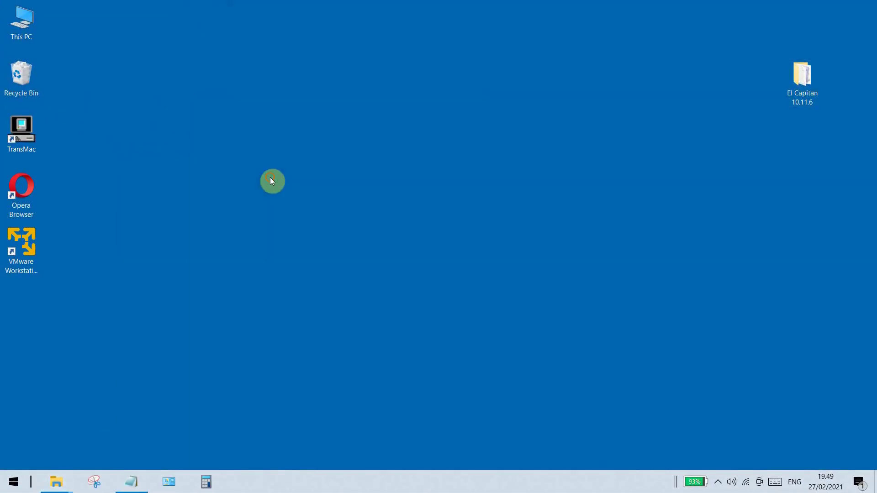
# Launch Opera Browser from the desktop and go to the copied address github.com/paolo-projects/unlocker.
pyautogui.click(27, 184)
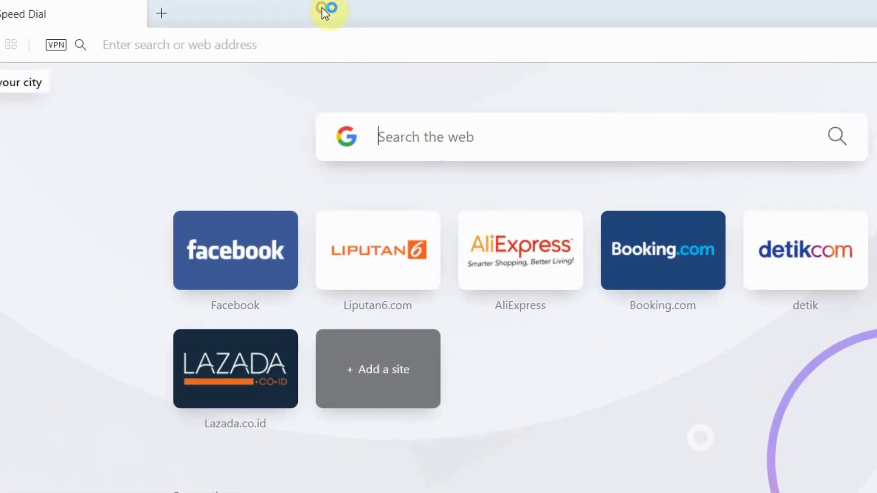
pyautogui.click(311, 39)
pyautogui.rightClick(311, 39)
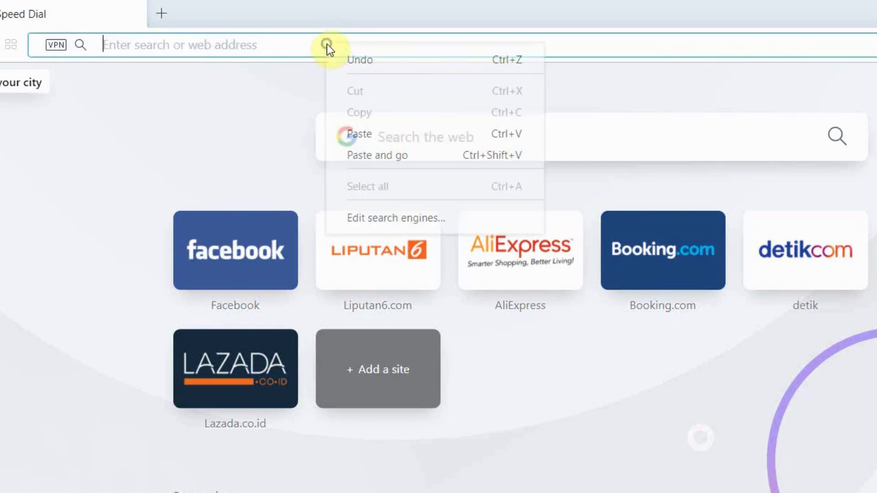
pyautogui.click(432, 155)
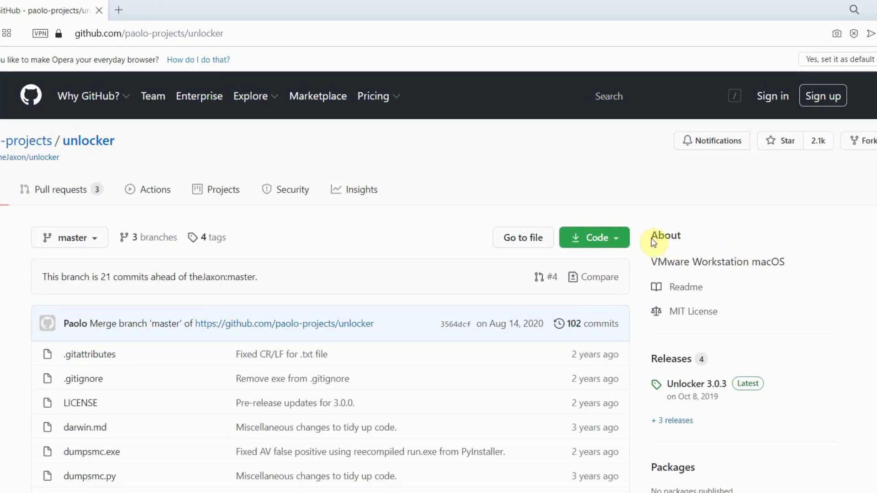
# Download the unlocker repository as a ZIP, show unlocker-master in the Downloads folder and minimize the browser.
pyautogui.click(619, 238)
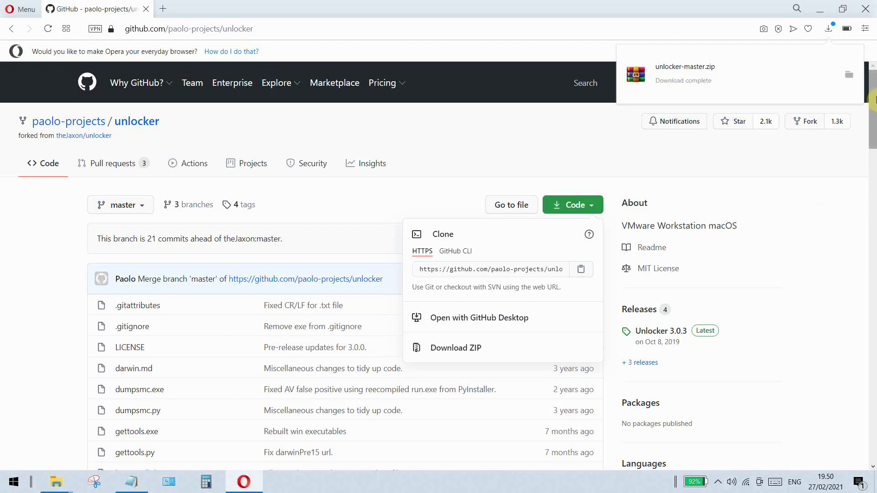
pyautogui.click(847, 75)
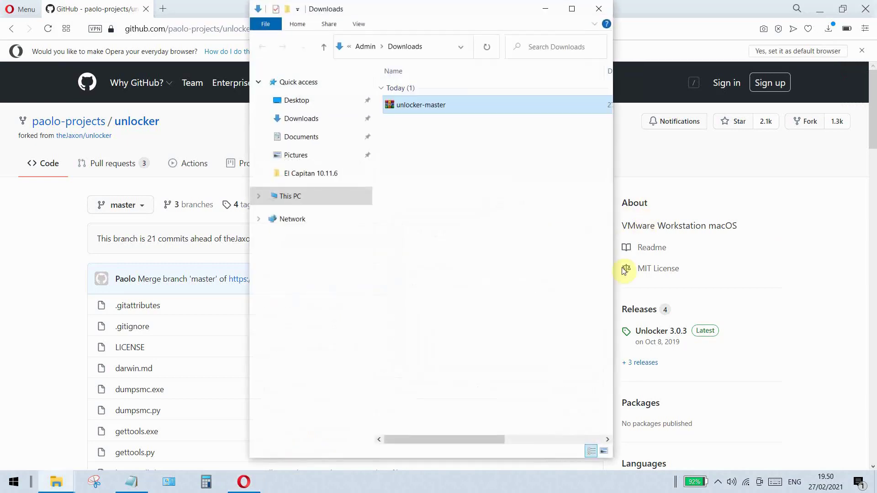
pyautogui.click(818, 11)
pyautogui.click(817, 11)
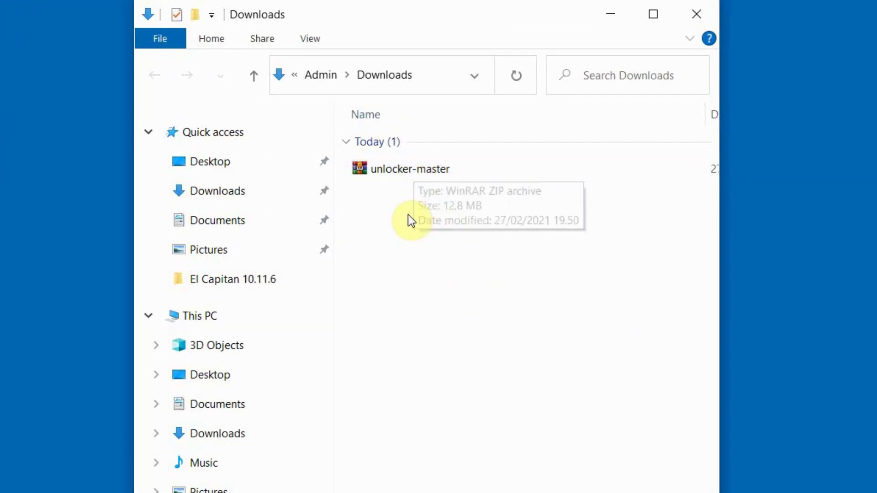
# Transfer the unlocker-master archive from Downloads into the El Capitan 10.11.6 folder.
pyautogui.doubleClick(385, 172)
pyautogui.rightClick(385, 172)
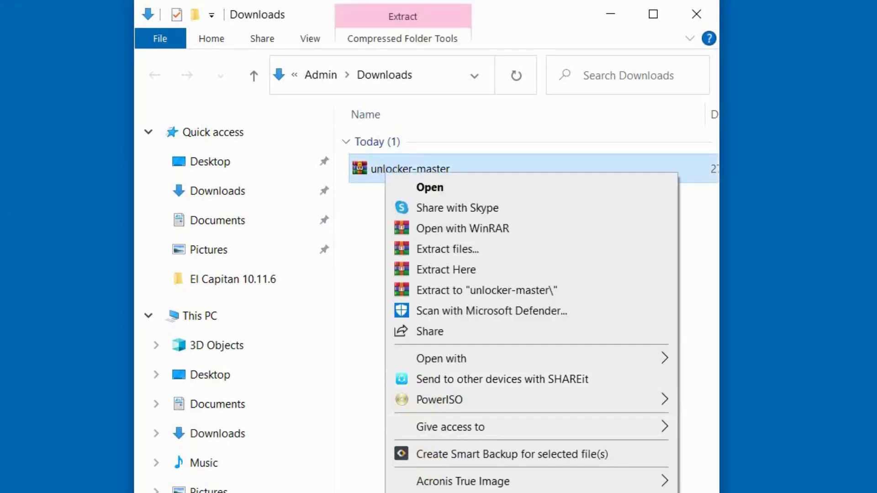
pyautogui.press('Escape')
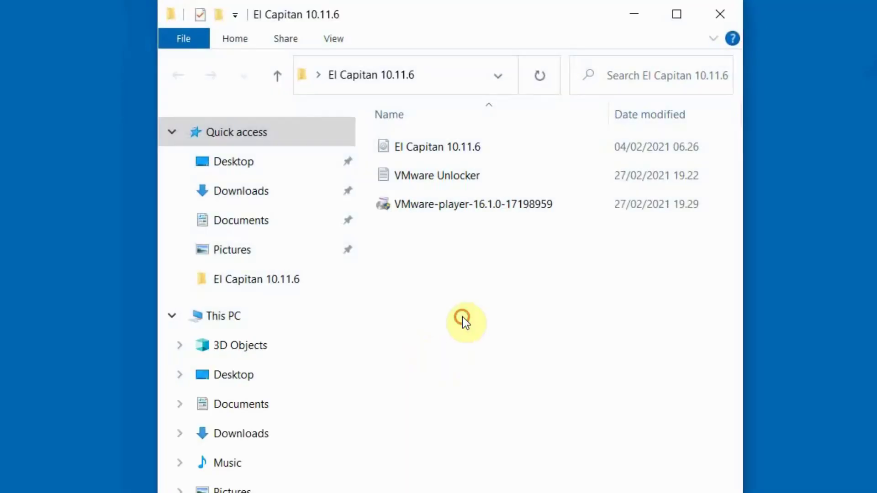
pyautogui.rightClick(464, 308)
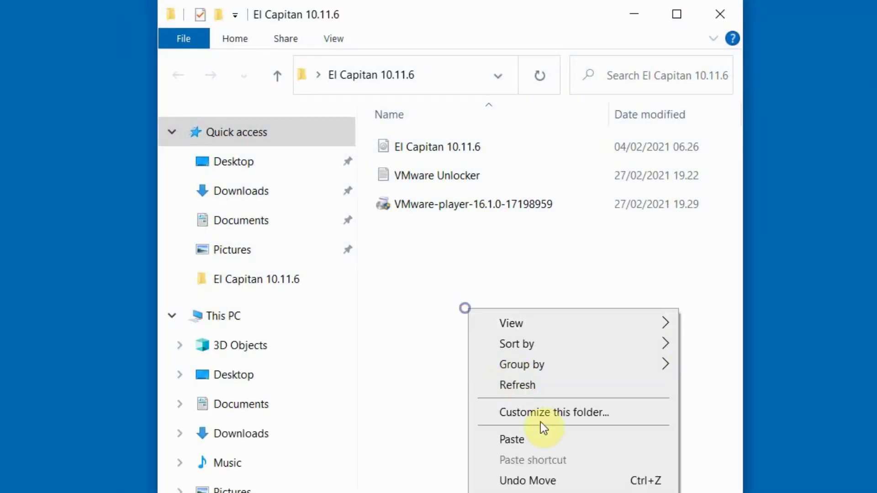
pyautogui.click(511, 440)
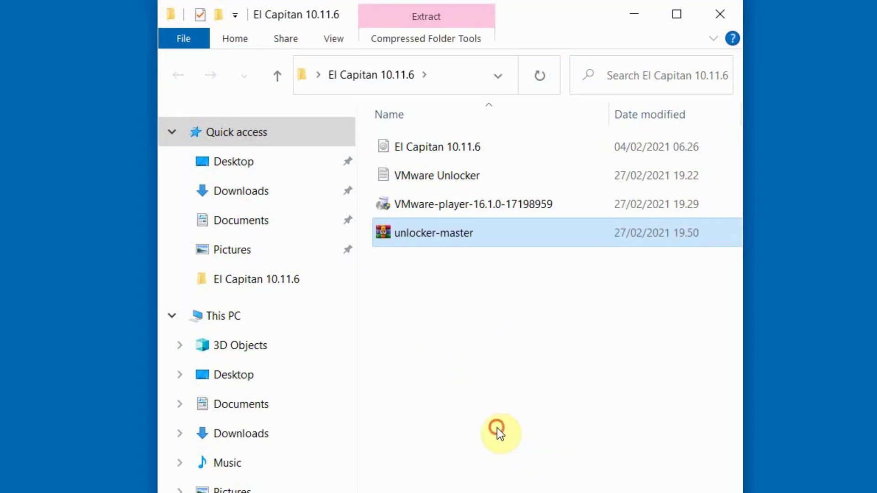
# Extract the unlocker-master archive directly into the El Capitan 10.11.6 folder.
pyautogui.rightClick(432, 236)
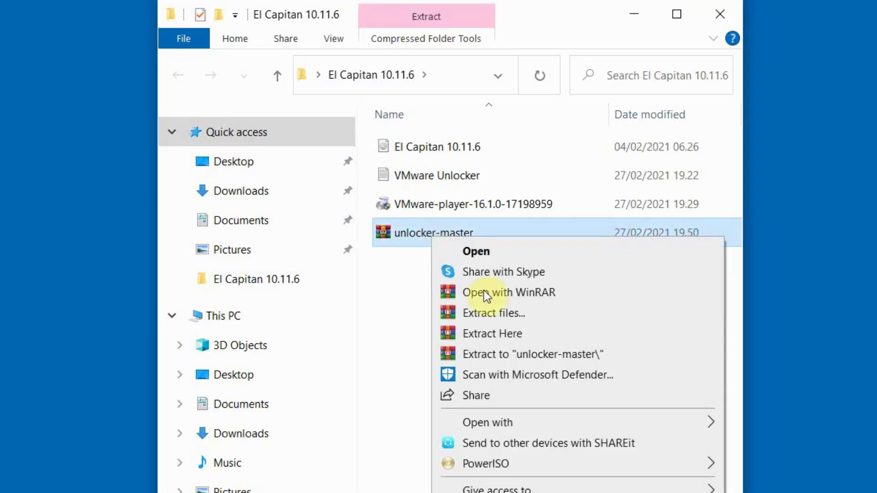
pyautogui.click(500, 332)
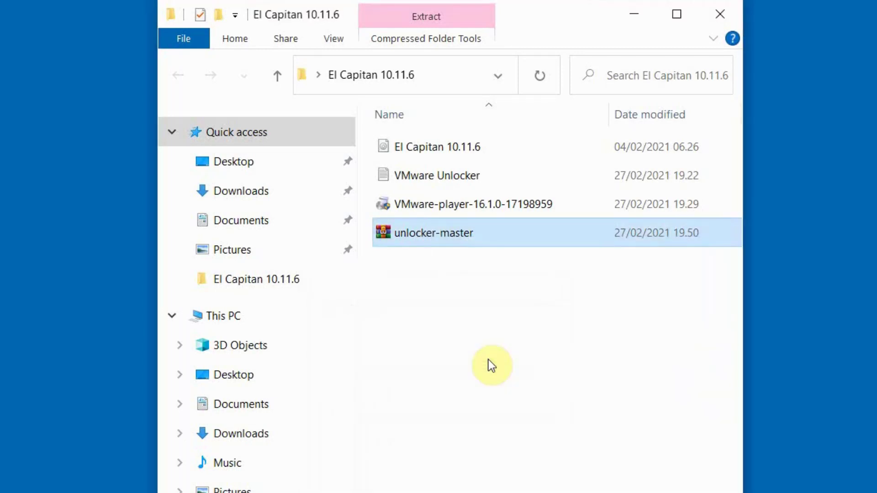
pyautogui.click(488, 360)
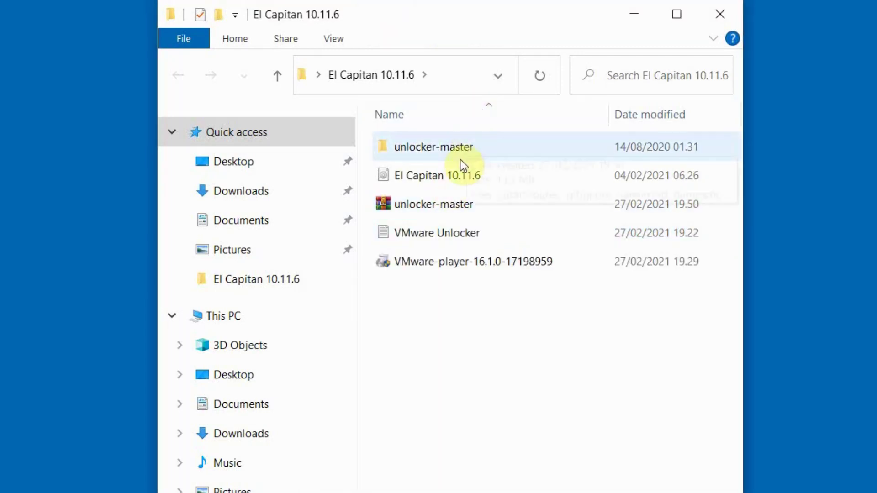
# Run win-install from the extracted unlocker-master folder as administrator, allow it to make changes, and minimize the folder window.
pyautogui.doubleClick(427, 147)
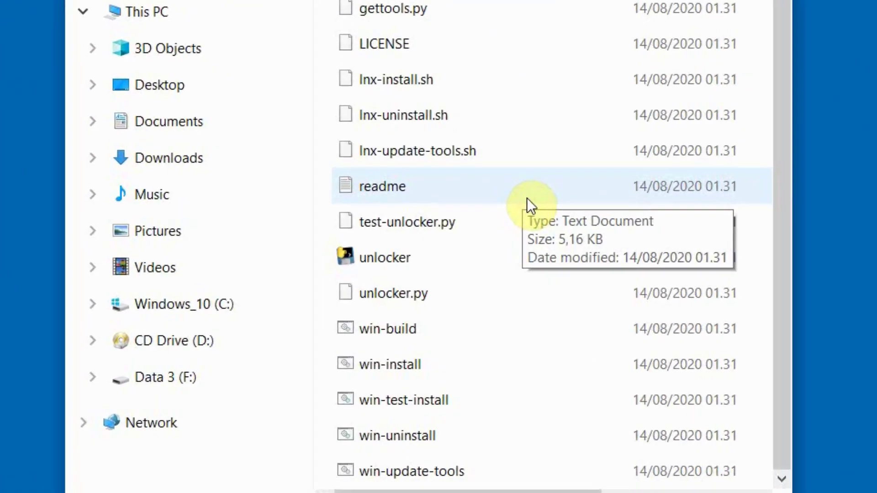
pyautogui.click(406, 364)
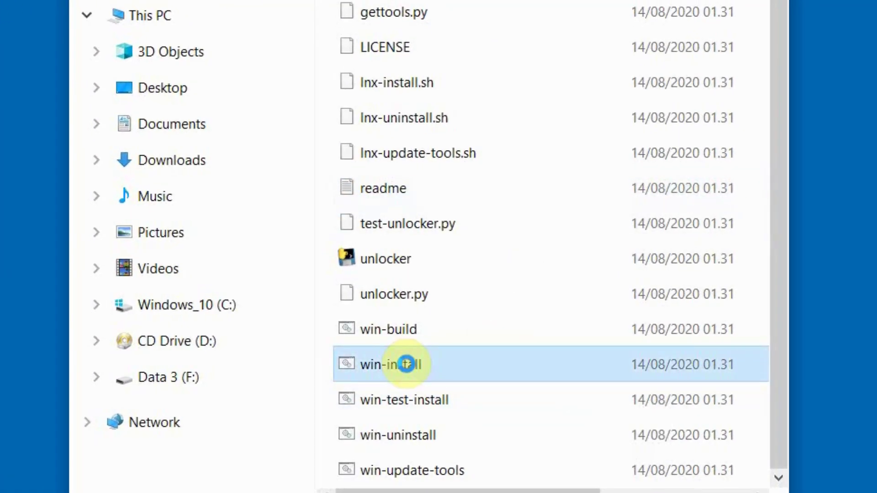
pyautogui.rightClick(406, 364)
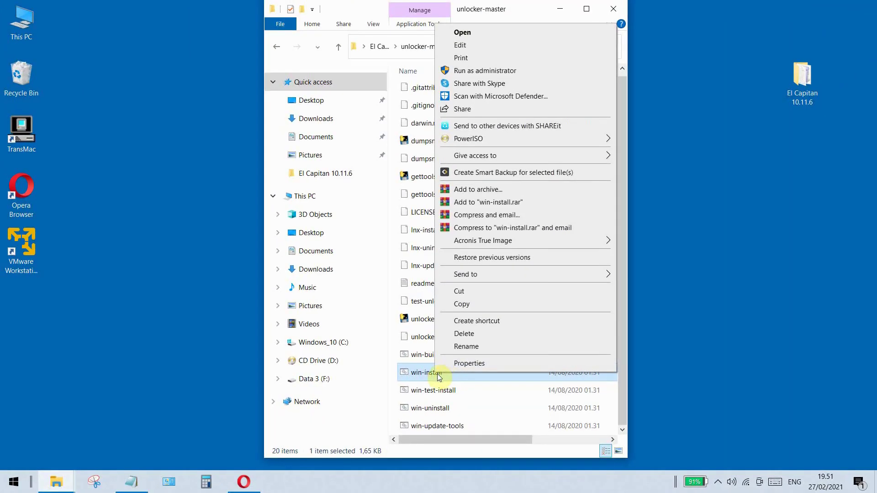
pyautogui.click(485, 70)
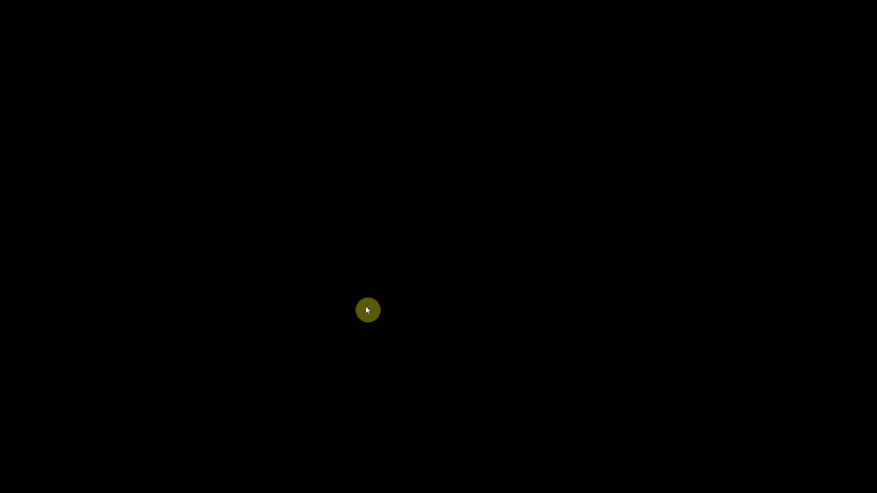
pyautogui.click(366, 309)
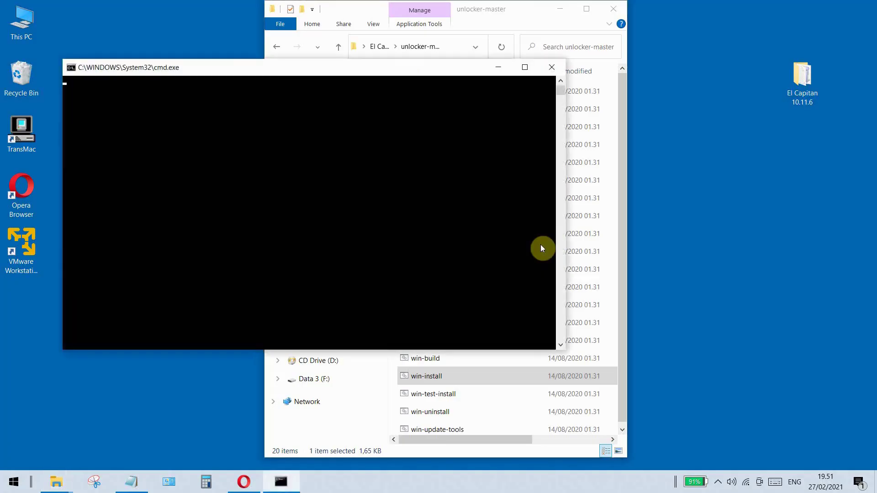
pyautogui.click(560, 9)
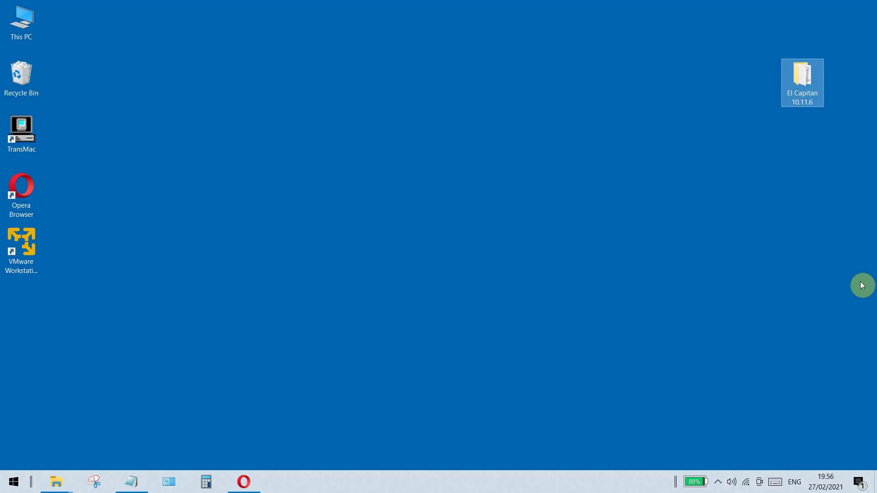
# Launch VMware Workstation 16 Player from the desktop and move its window nearer the middle of the screen.
pyautogui.click(648, 188)
pyautogui.click(16, 242)
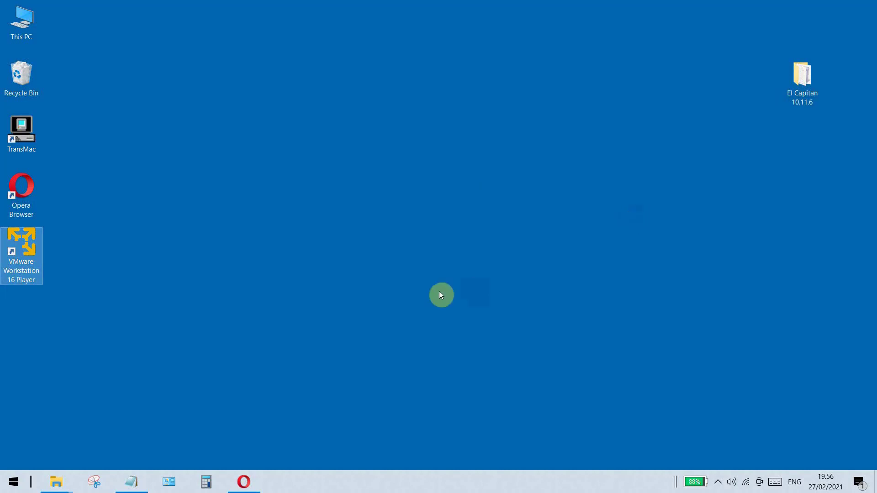
pyautogui.press('Return')
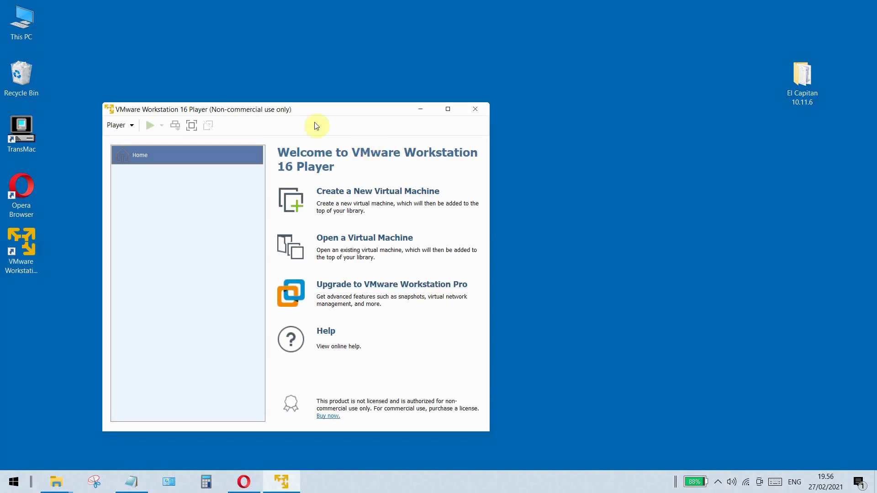
pyautogui.moveTo(294, 112); pyautogui.dragTo(436, 79)
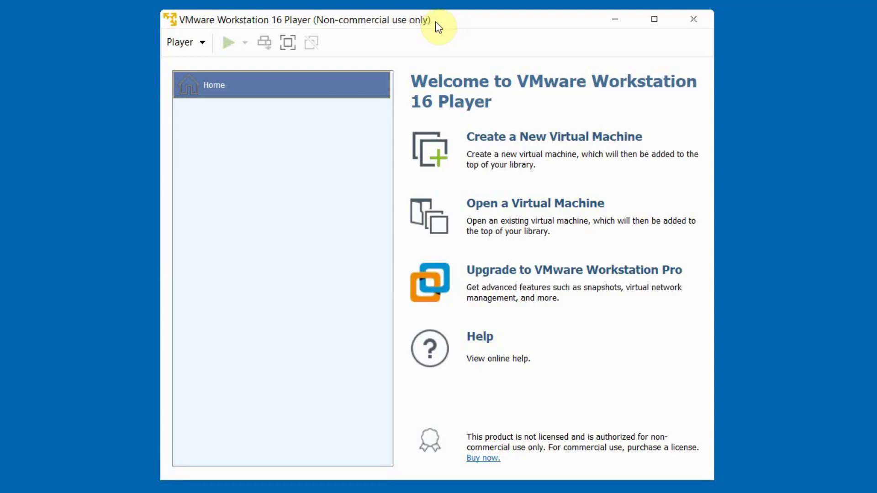
# Start a new virtual machine whose operating system is installed later, with Apple Mac OS X as guest and version OS X 10.11.
pyautogui.click(554, 139)
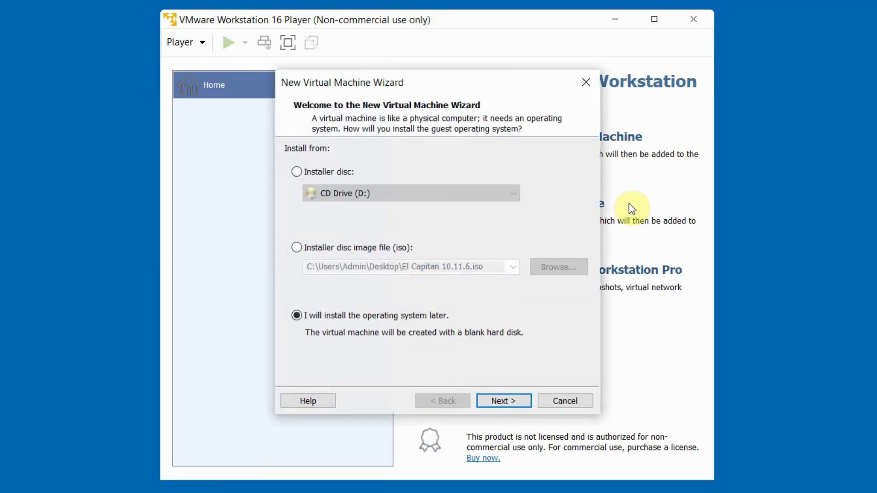
pyautogui.click(296, 315)
pyautogui.click(503, 401)
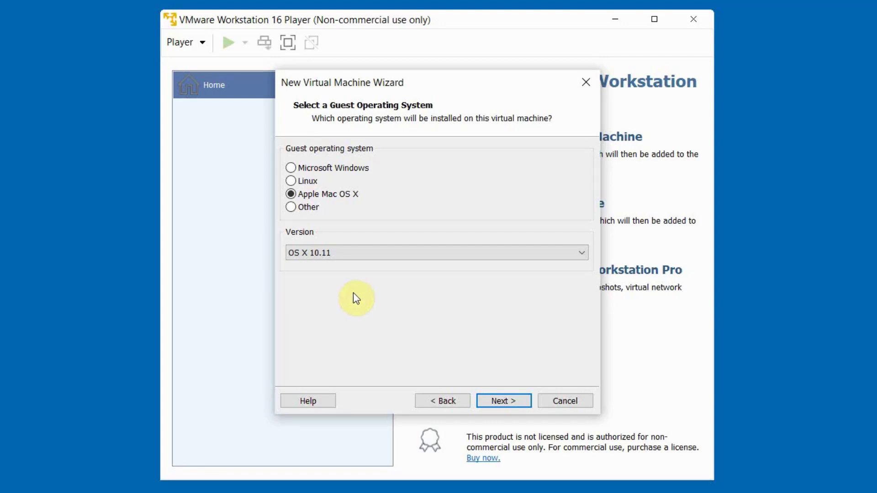
pyautogui.click(383, 253)
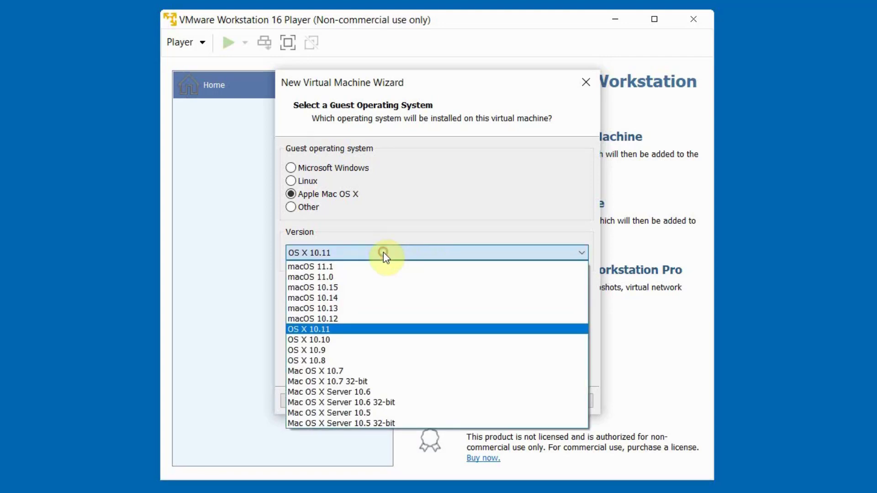
pyautogui.click(334, 329)
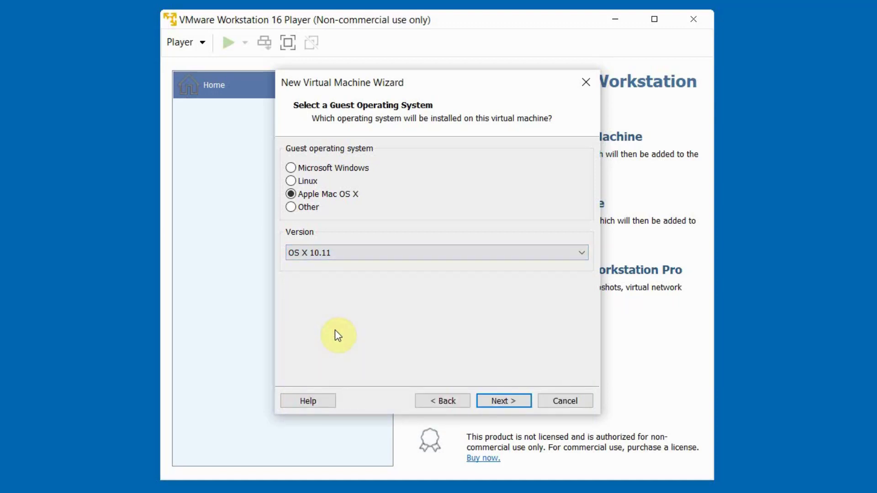
pyautogui.click(492, 394)
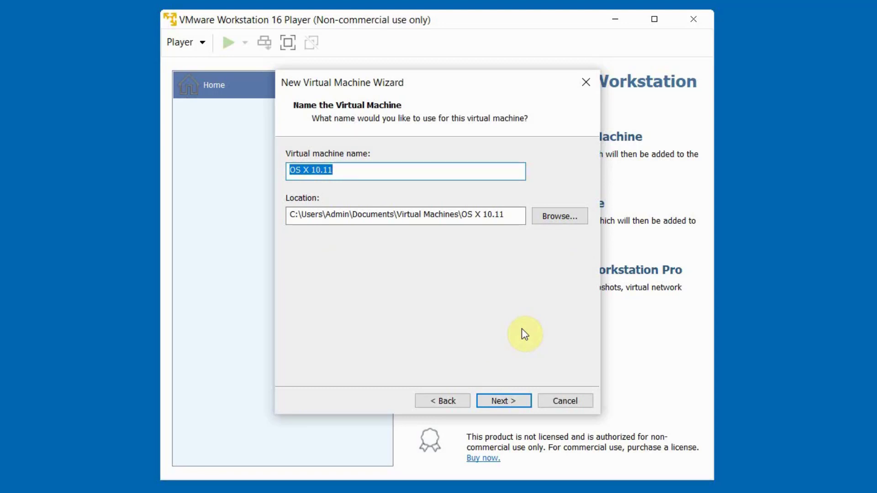
# Keep the name OS X 10.11, store the 40 GB virtual disk as a single file, and finish creating the virtual machine.
pyautogui.click(501, 400)
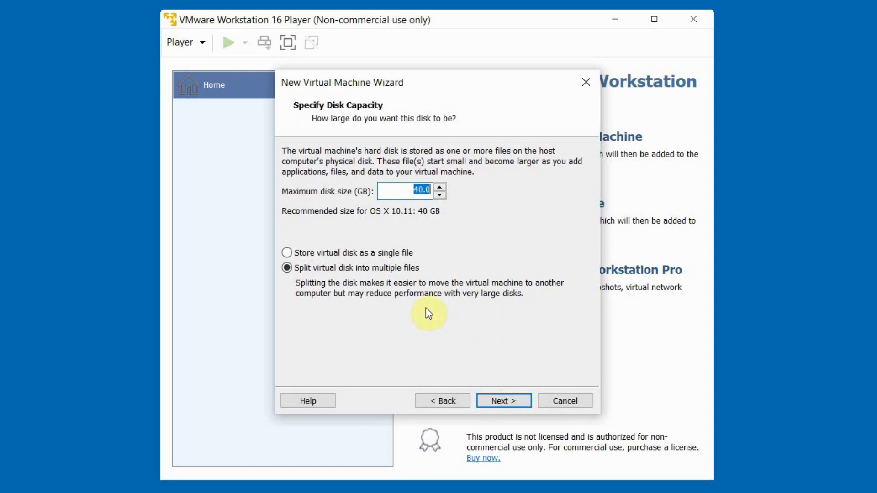
pyautogui.click(329, 251)
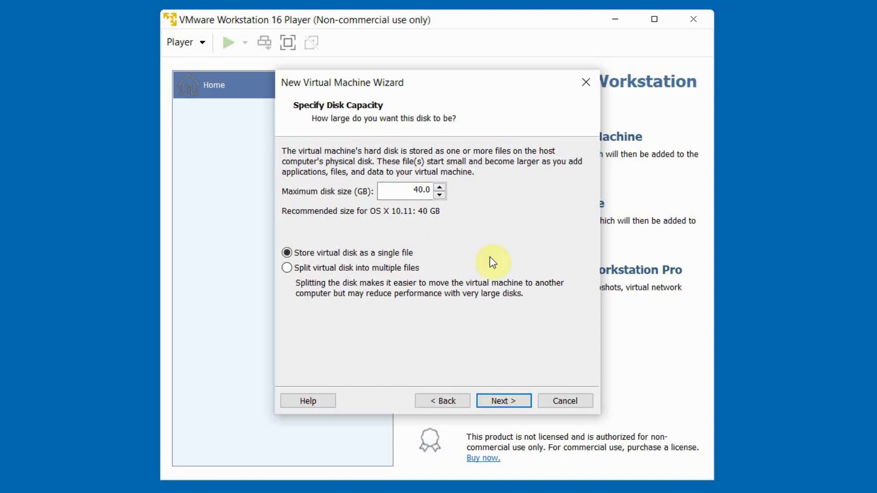
pyautogui.click(493, 398)
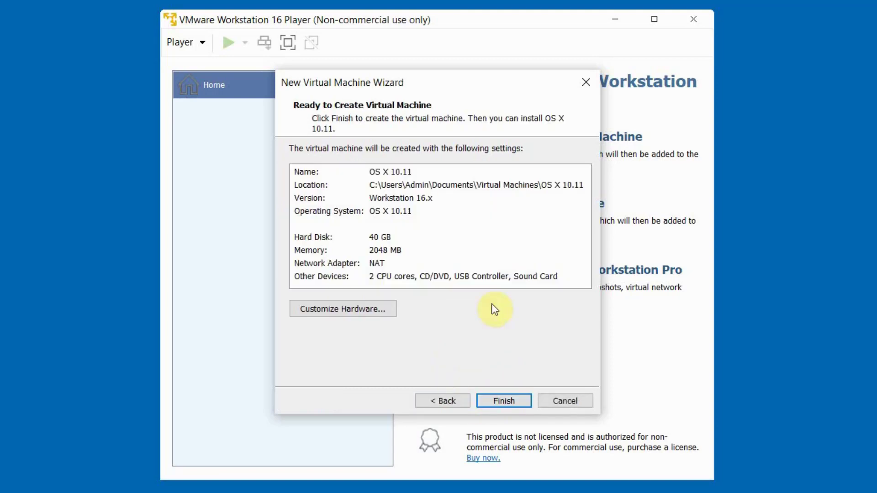
pyautogui.click(503, 402)
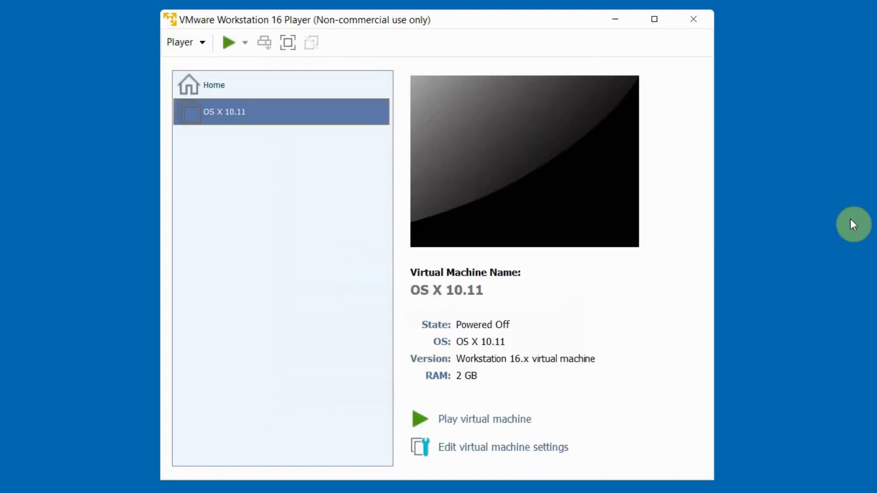
pyautogui.click(697, 298)
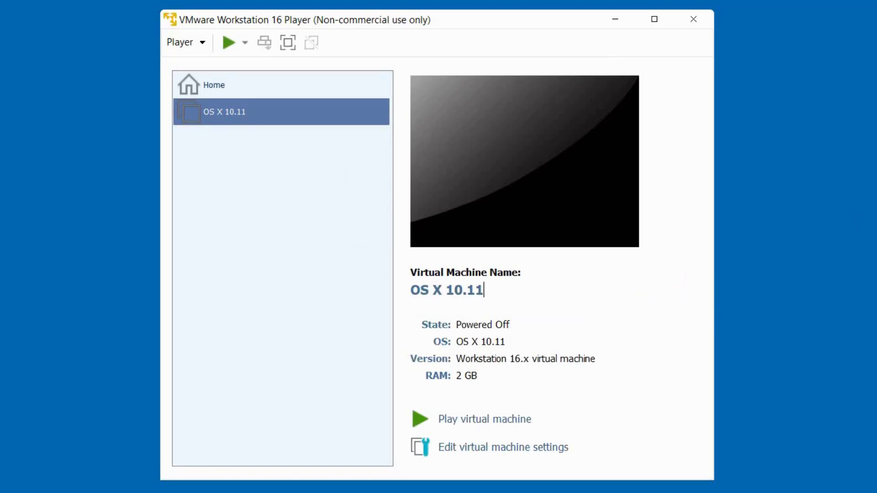
# In the OS X 10.11 virtual machine's settings, set the memory to 4096 MB and the number of processor cores to 4.
pyautogui.click(525, 453)
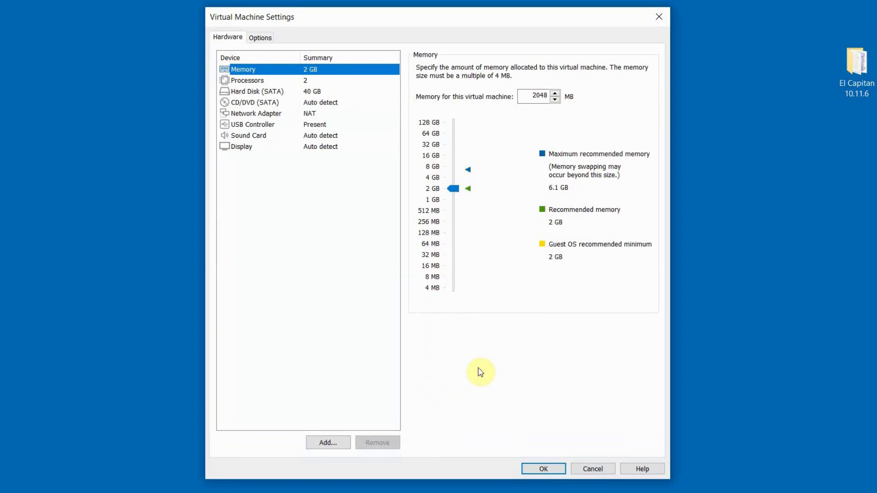
pyautogui.click(454, 189)
pyautogui.moveTo(454, 191); pyautogui.dragTo(452, 178)
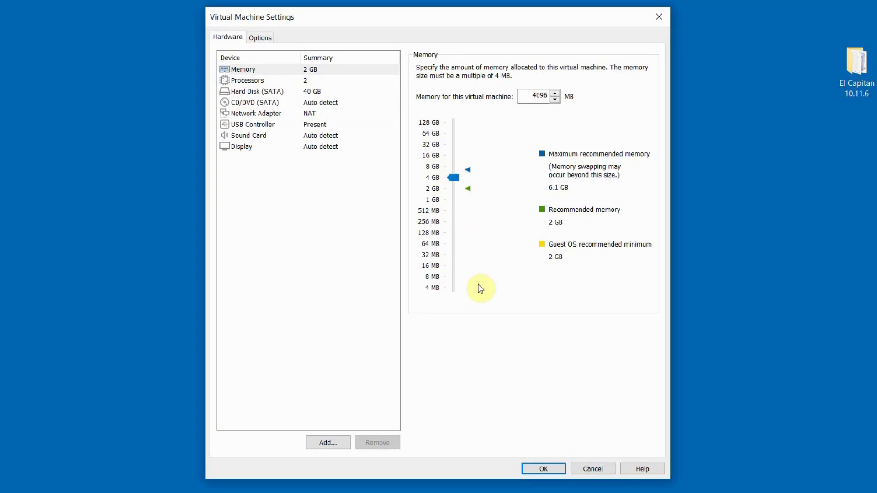
pyautogui.click(267, 81)
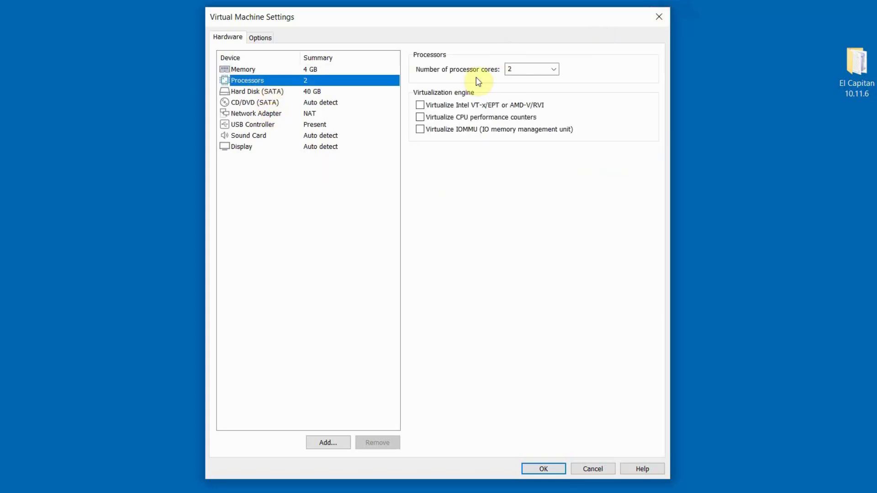
pyautogui.click(552, 69)
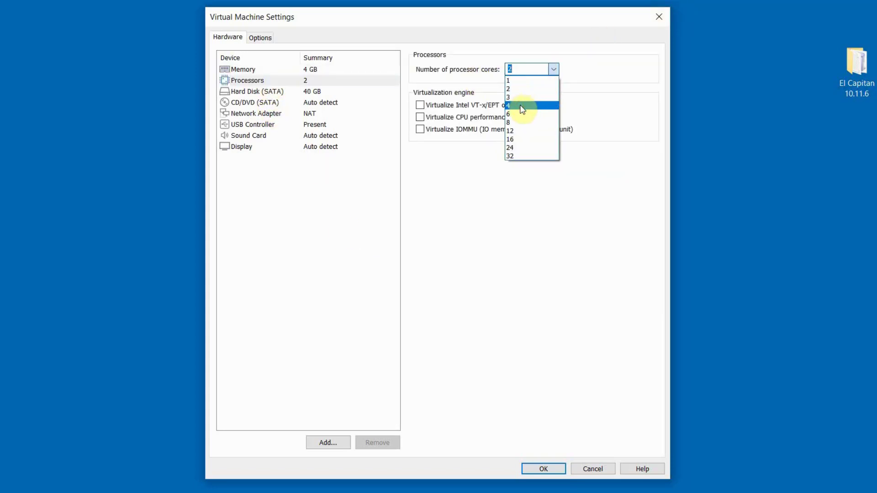
pyautogui.click(525, 105)
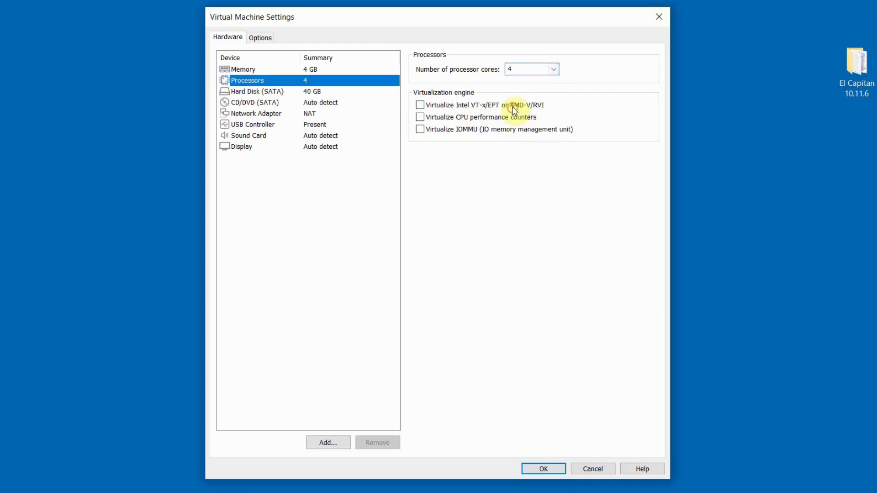
# Set the virtual CD/DVD drive to use the El Capitan 10.11.6 ISO image from the El Capitan 10.11.6 folder on the desktop.
pyautogui.click(267, 105)
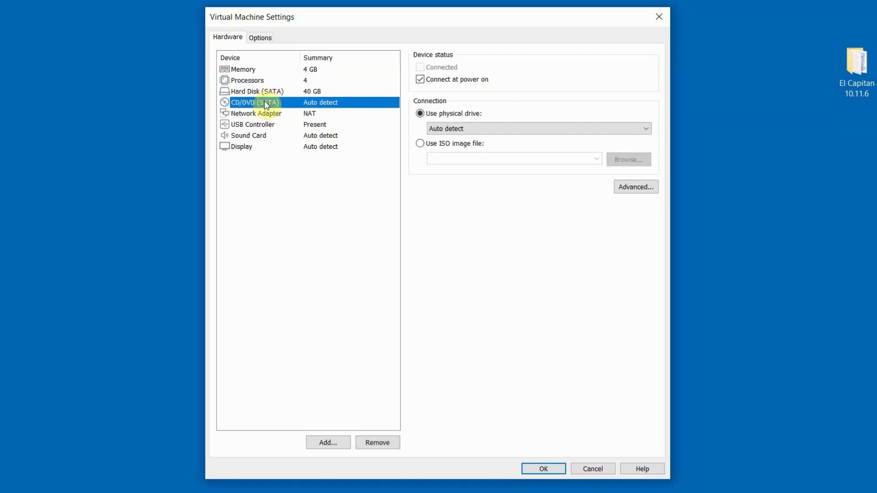
pyautogui.click(424, 190)
pyautogui.click(423, 144)
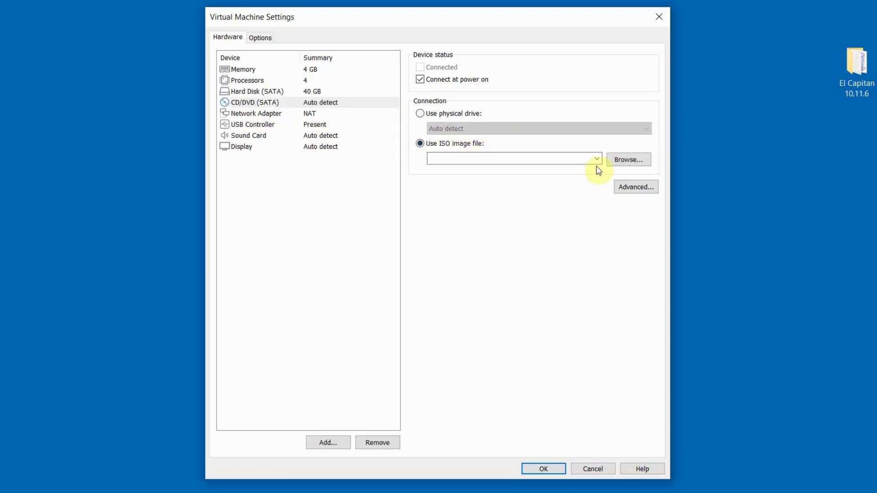
pyautogui.click(631, 165)
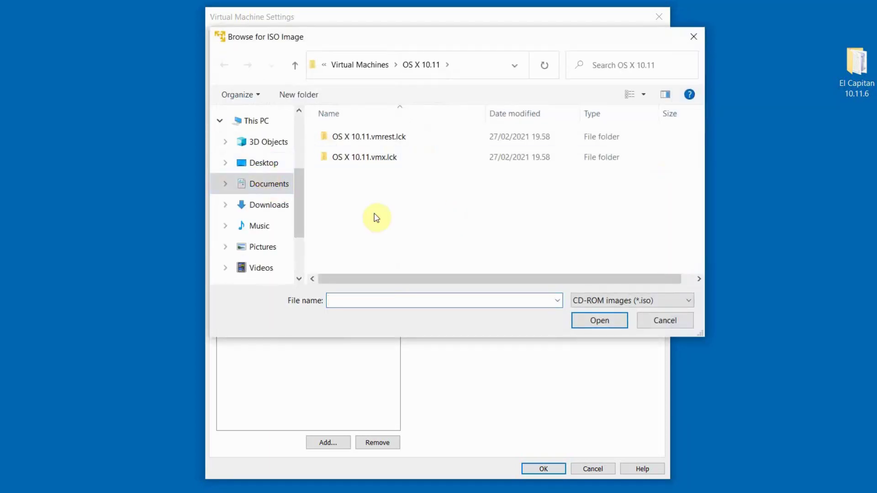
pyautogui.click(253, 163)
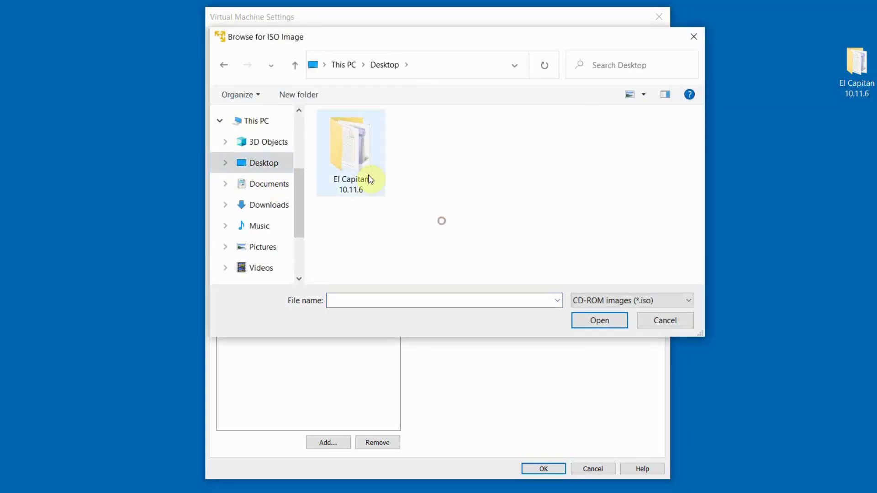
pyautogui.click(361, 167)
pyautogui.doubleClick(361, 167)
pyautogui.click(371, 158)
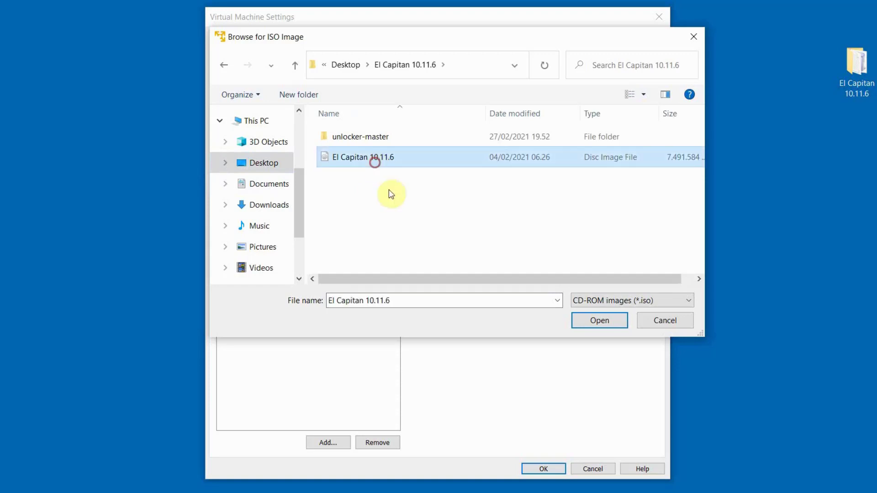
pyautogui.click(595, 322)
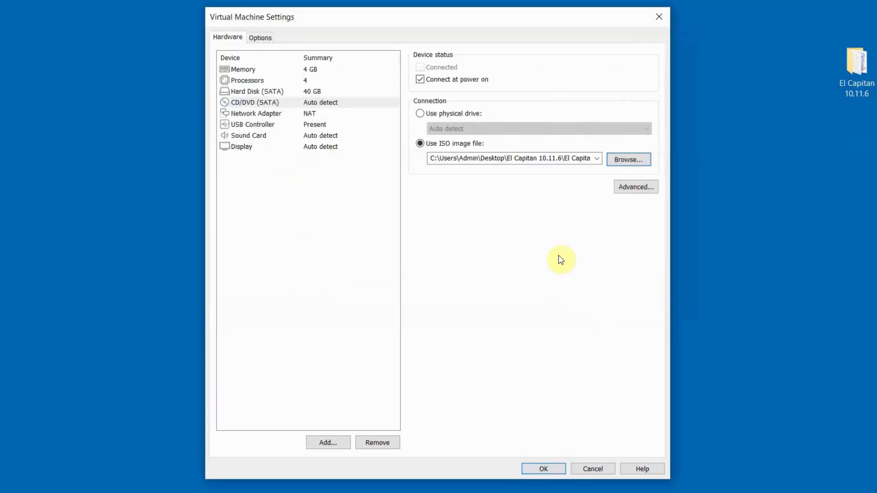
# Set the USB controller's compatibility to USB 2.0 and save the virtual machine settings.
pyautogui.click(271, 130)
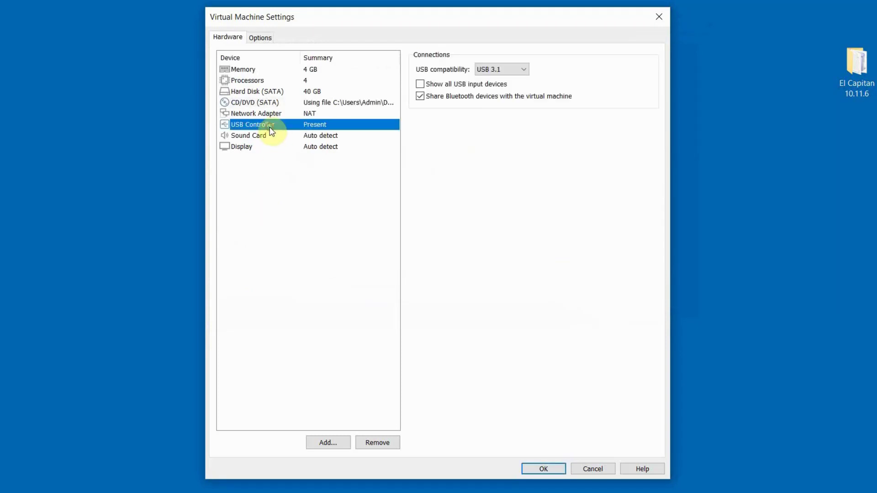
pyautogui.click(506, 73)
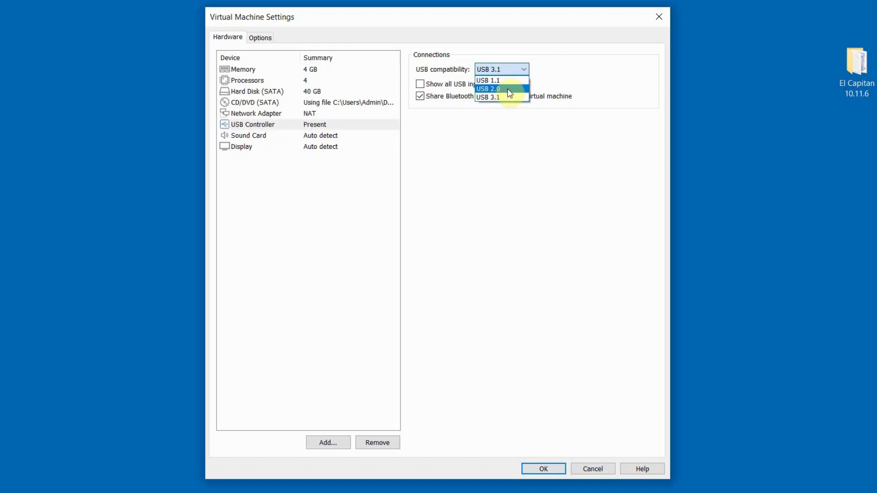
pyautogui.click(508, 91)
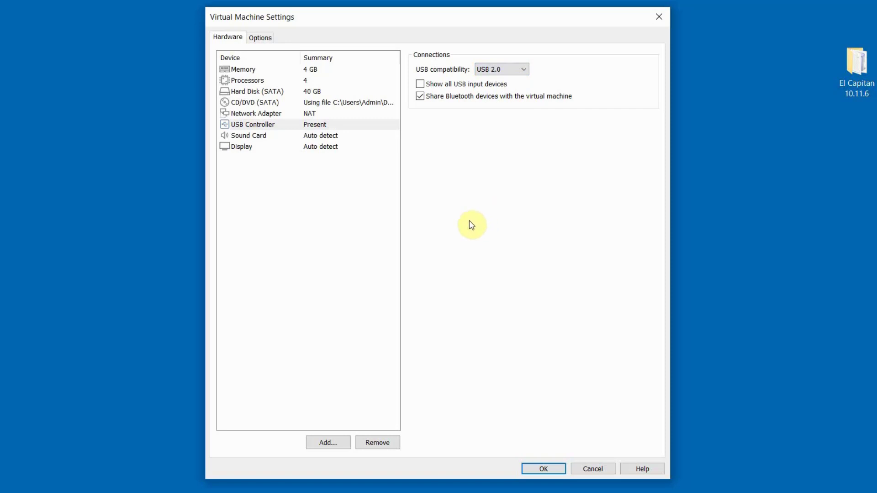
pyautogui.click(533, 467)
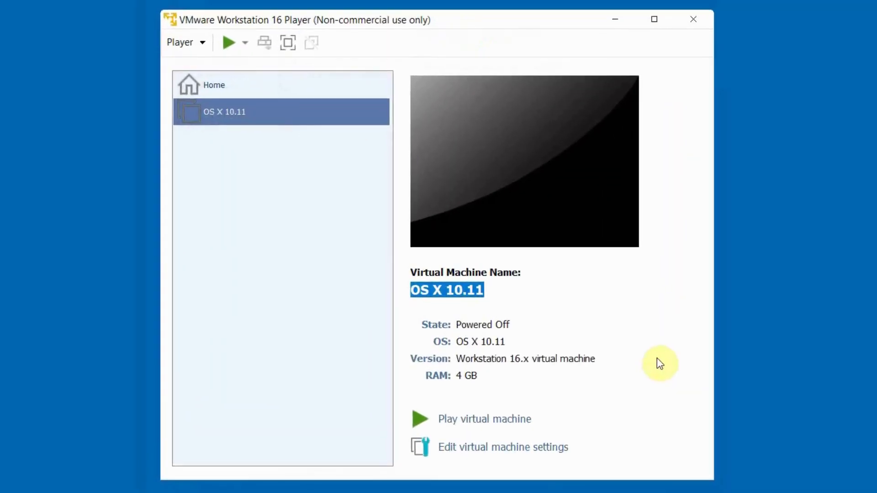
# Start the OS X 10.11 virtual machine, maximize its window and direct input to the guest.
pyautogui.click(665, 346)
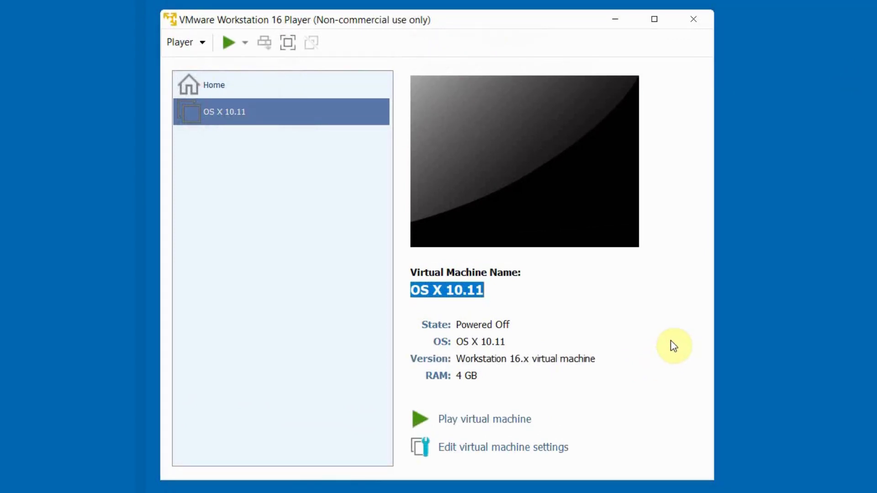
pyautogui.click(501, 427)
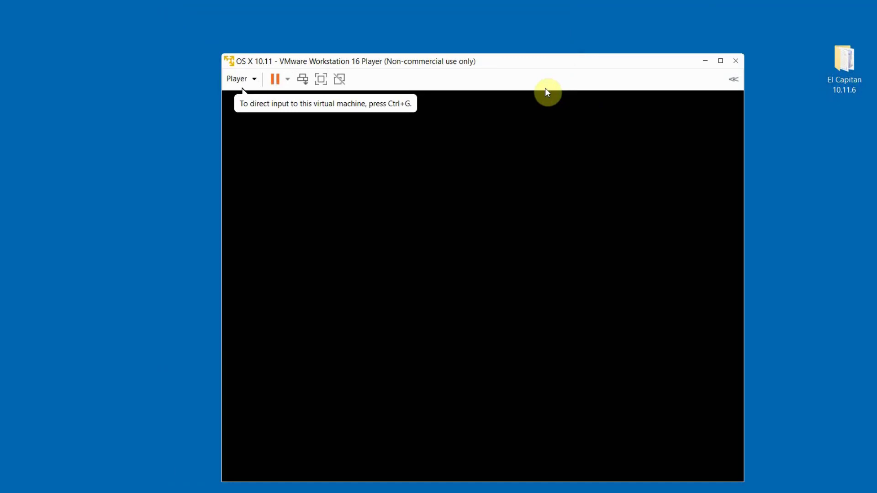
pyautogui.click(720, 61)
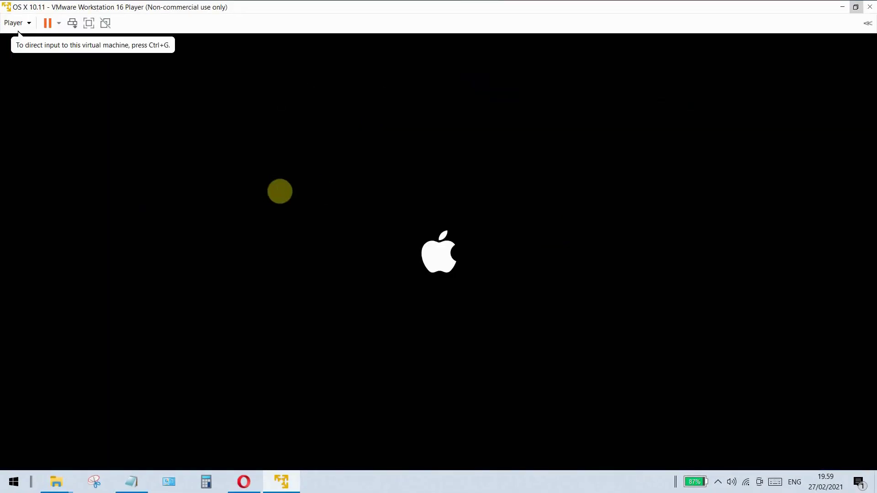
pyautogui.click(280, 191)
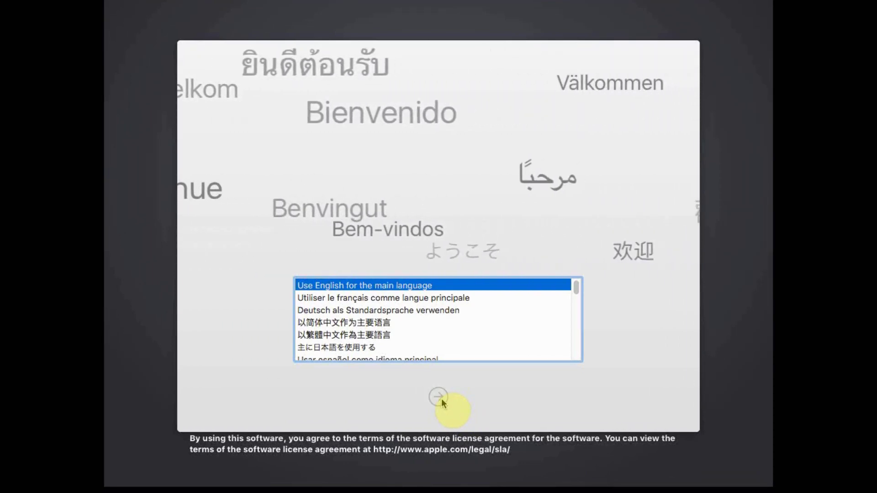
# Continue with English as the main language of the OS X installer and open Disk Utility.
pyautogui.click(441, 399)
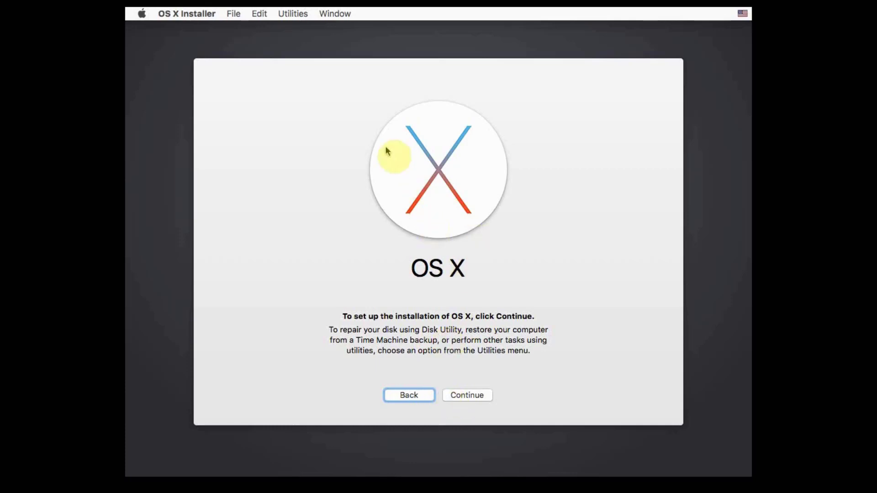
pyautogui.click(288, 16)
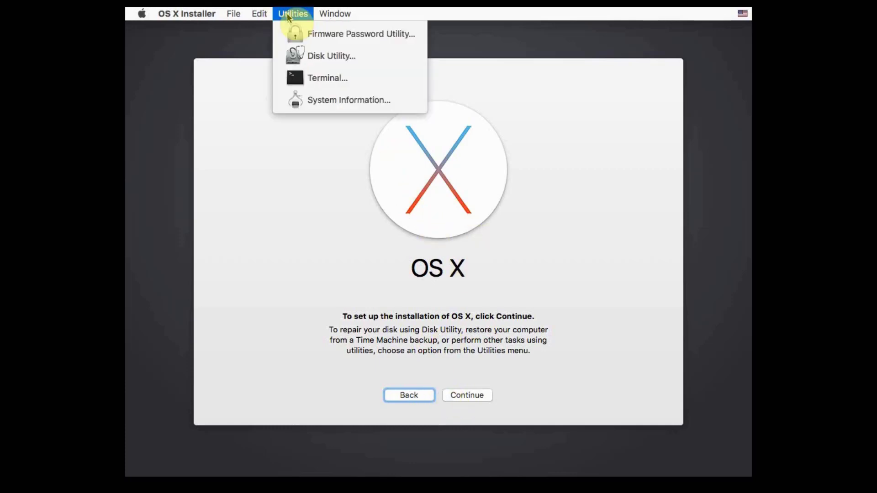
pyautogui.click(326, 57)
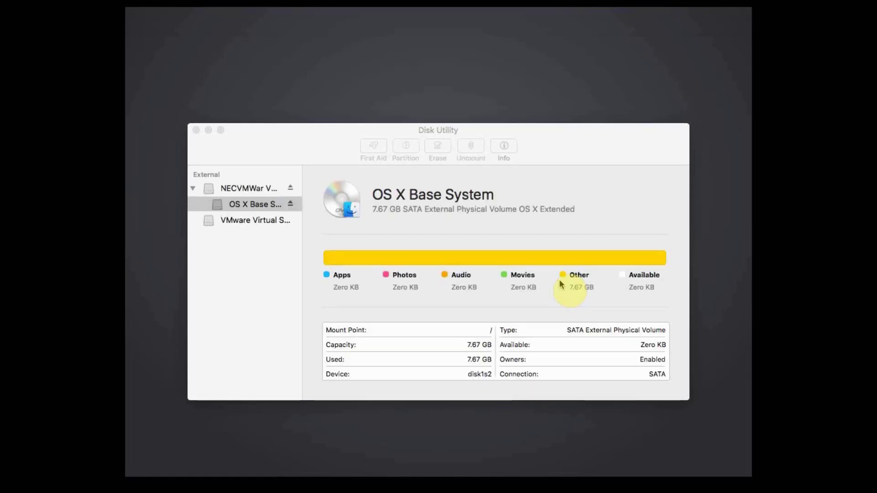
pyautogui.click(567, 175)
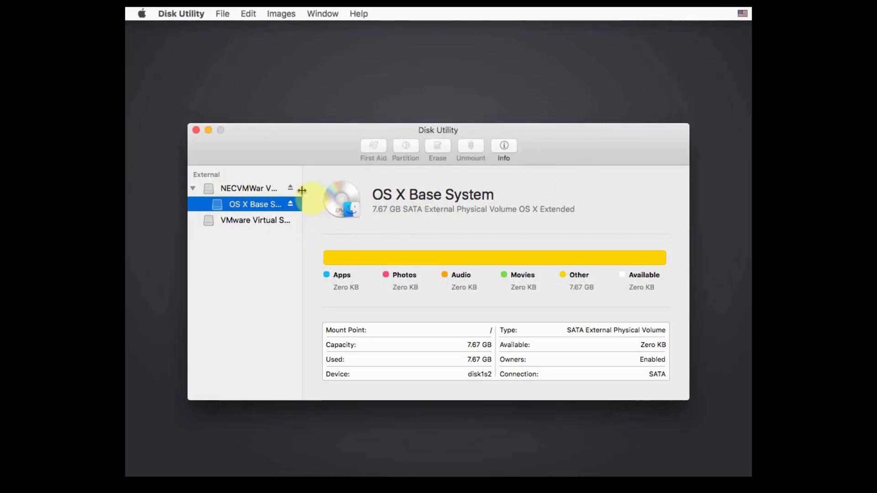
# Erase the VMware Virtual SATA Hard Drive as Macintosh HD, OS X Extended (Journaled) with GUID Partition Map, and close Disk Utility.
pyautogui.click(244, 221)
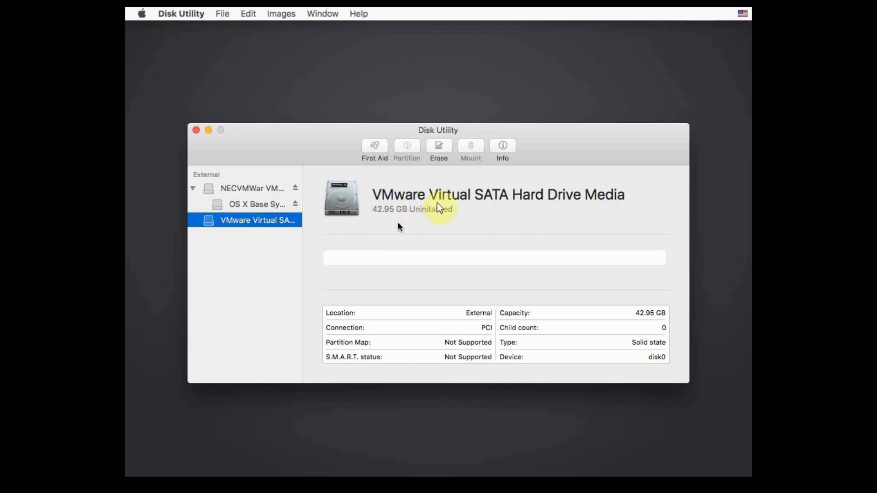
pyautogui.click(438, 151)
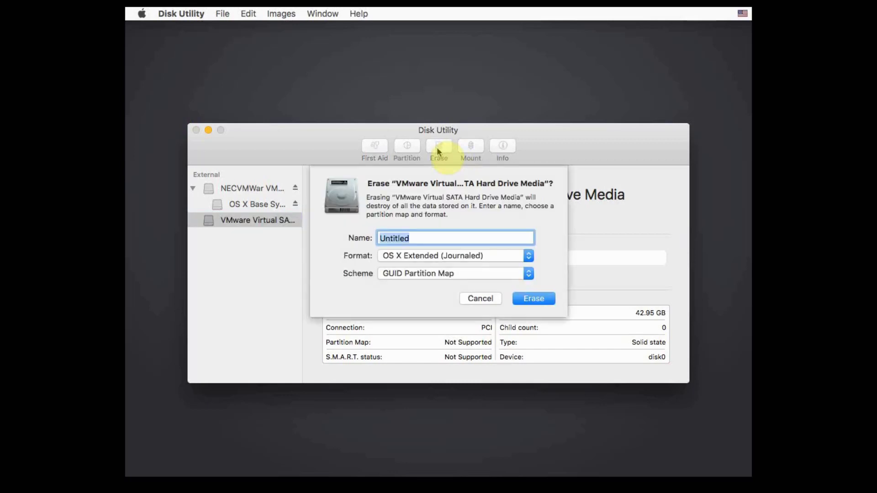
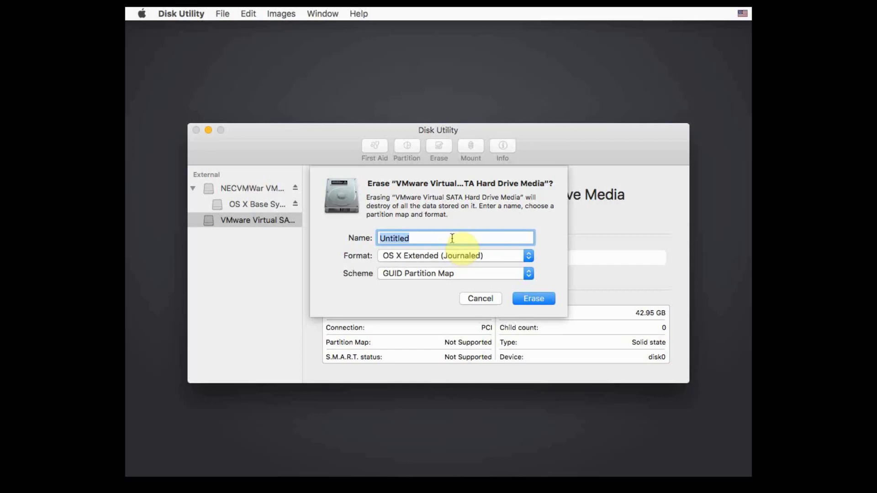
pyautogui.write('Macintosh')
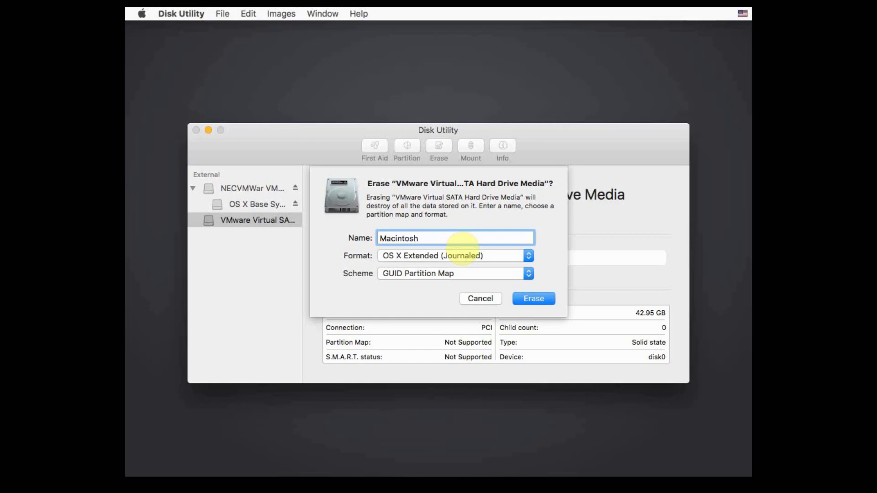
pyautogui.write(' HD')
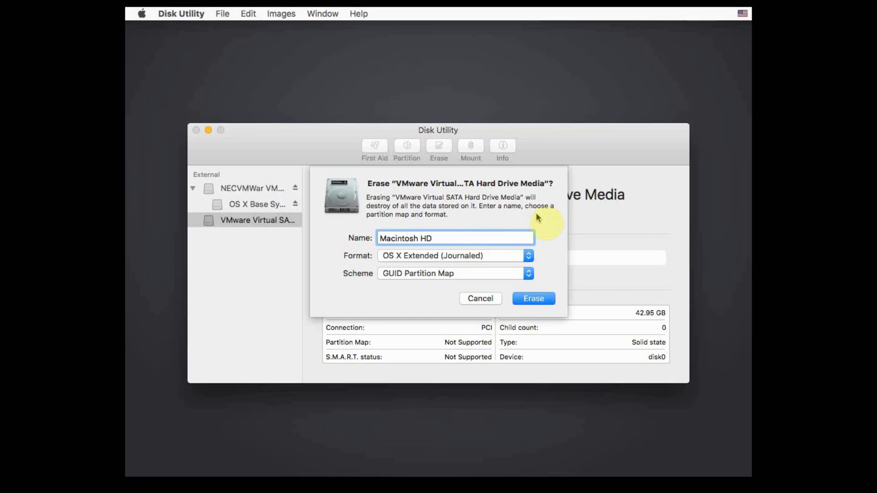
pyautogui.click(548, 301)
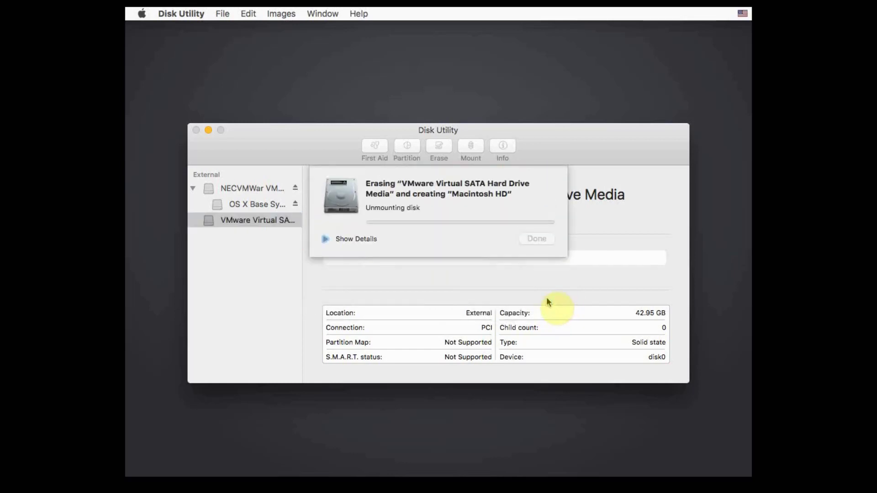
pyautogui.click(324, 239)
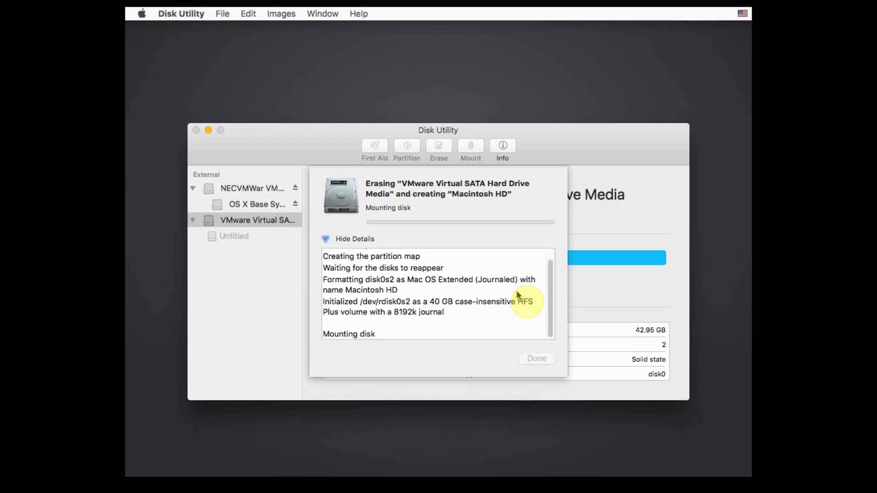
pyautogui.click(538, 359)
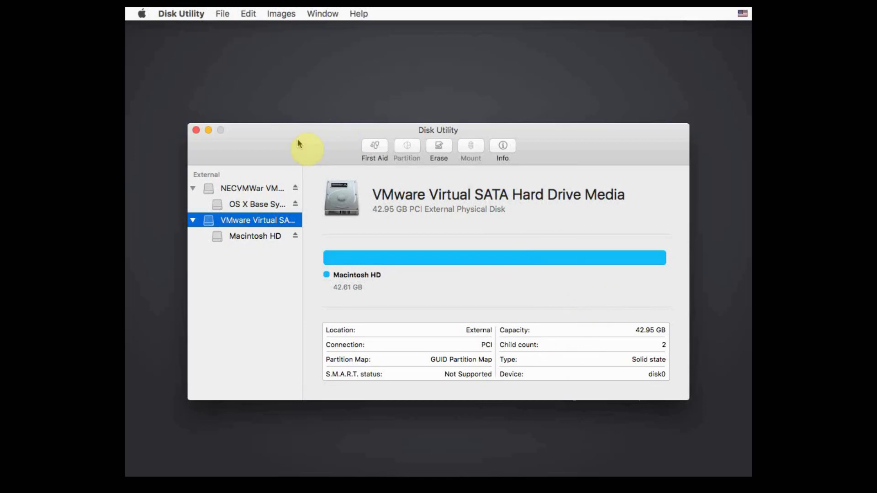
pyautogui.click(195, 131)
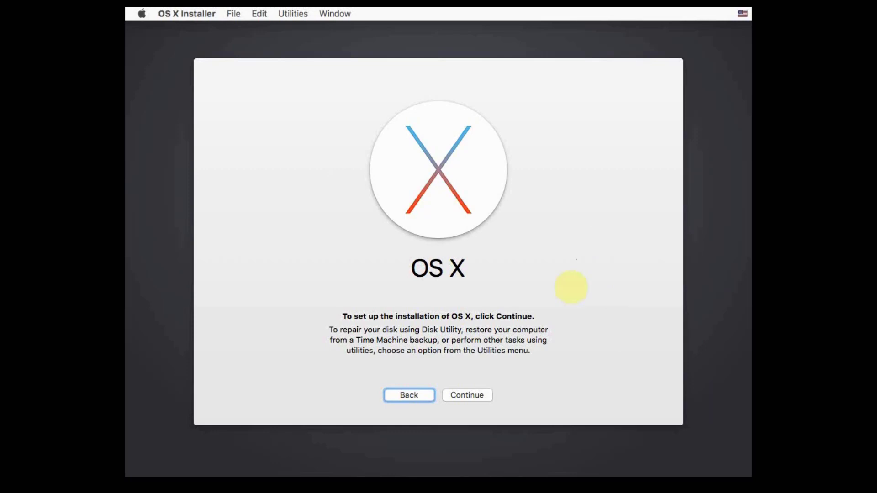
# Accept the OS X El Capitan license agreement and start the installation on the Macintosh HD disk.
pyautogui.click(471, 394)
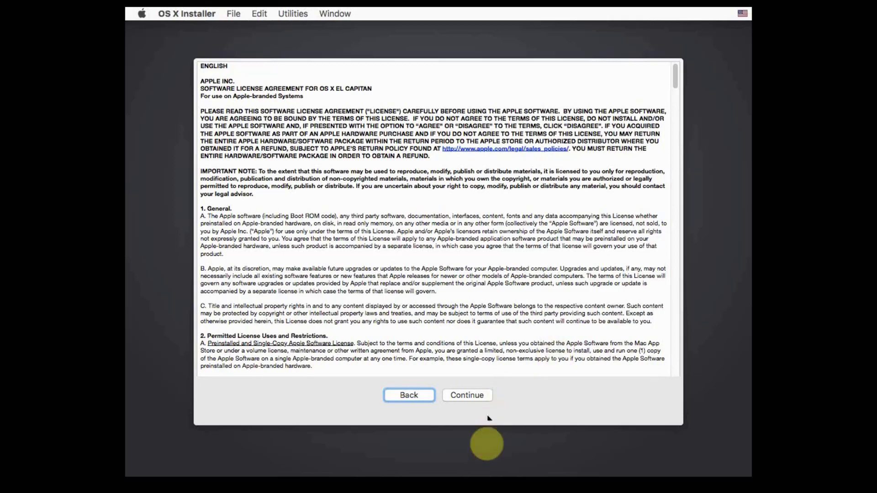
pyautogui.click(480, 396)
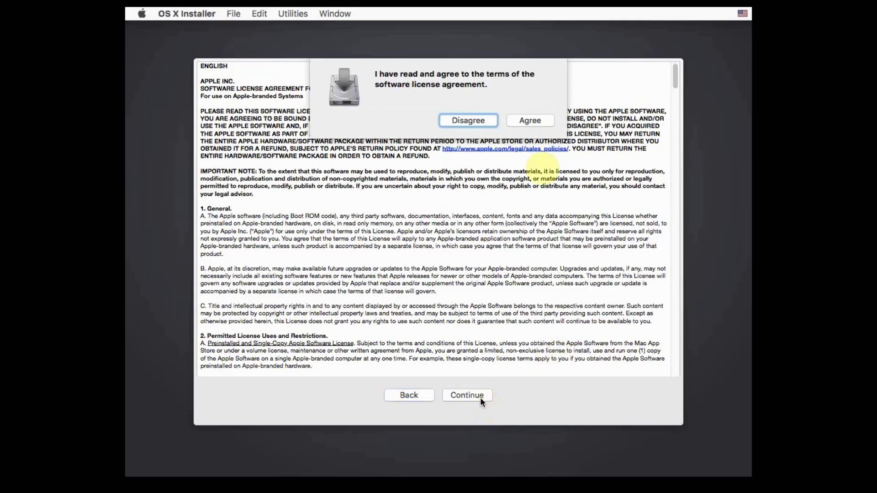
pyautogui.click(542, 120)
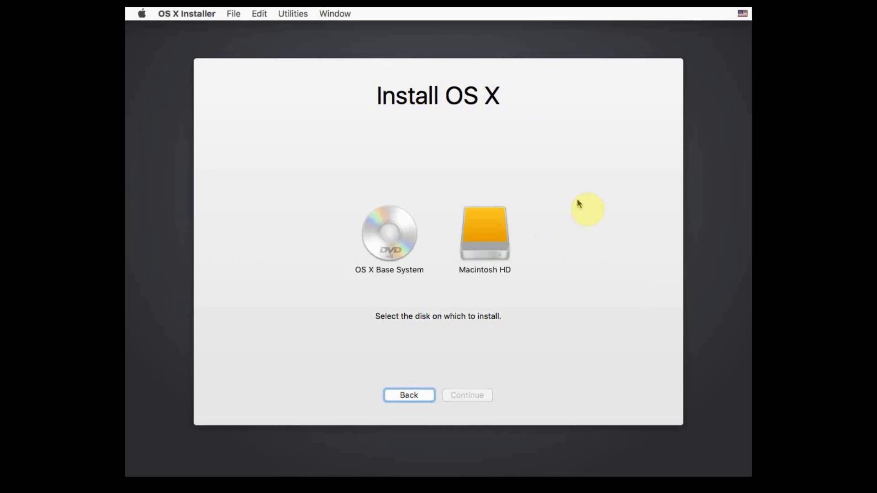
pyautogui.click(478, 247)
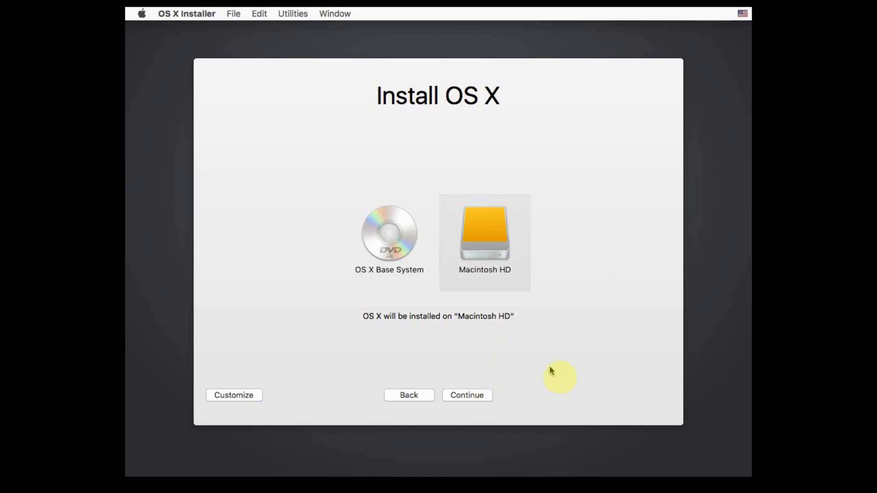
pyautogui.click(473, 396)
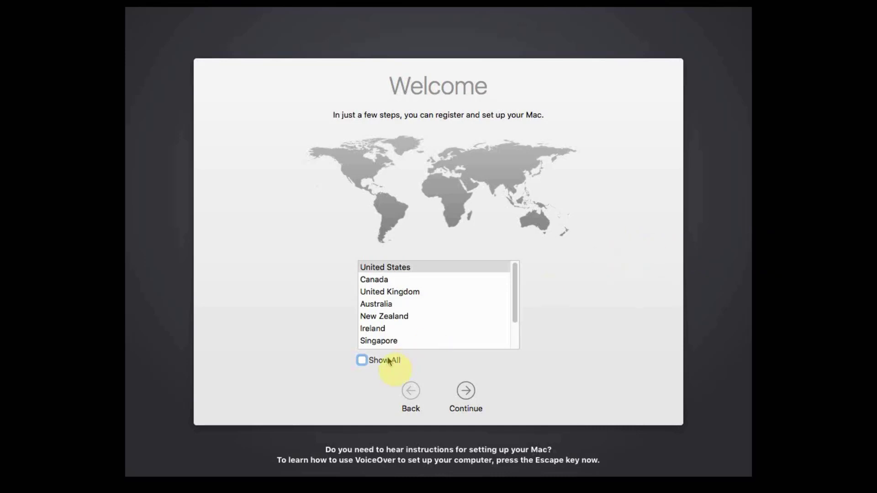
# Choose Indonesia from the full country list and continue with the ABC keyboard layout.
pyautogui.click(361, 361)
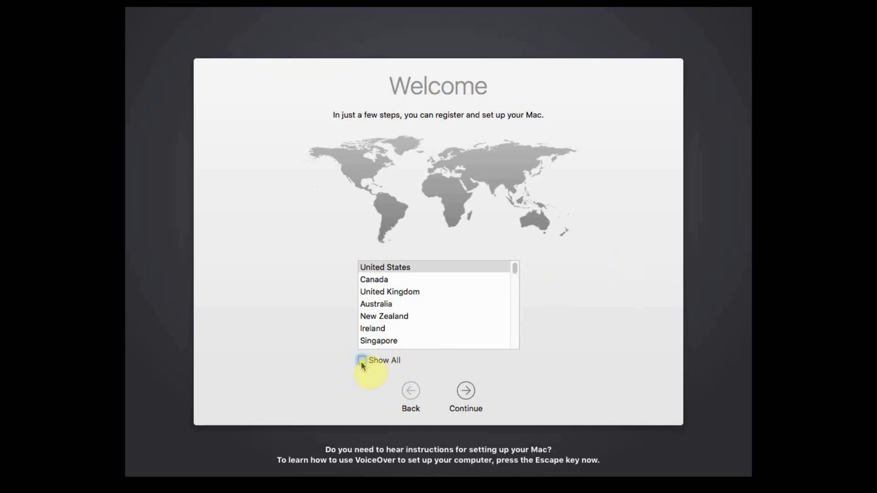
pyautogui.scroll(-5, 461, 315)
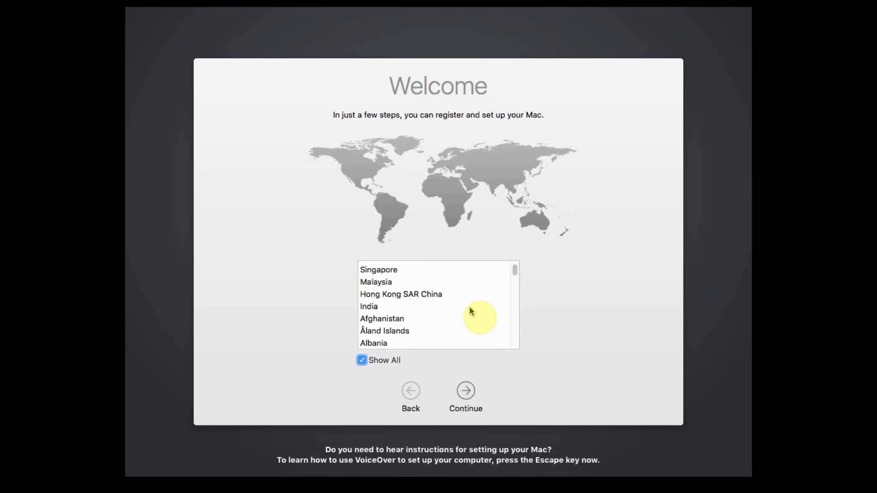
pyautogui.click(472, 307)
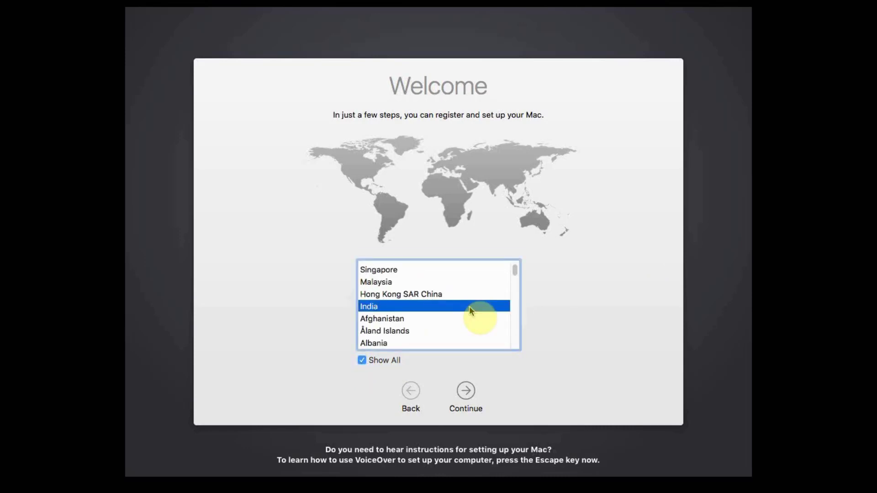
pyautogui.write('i')
pyautogui.scroll(-2, 470, 306)
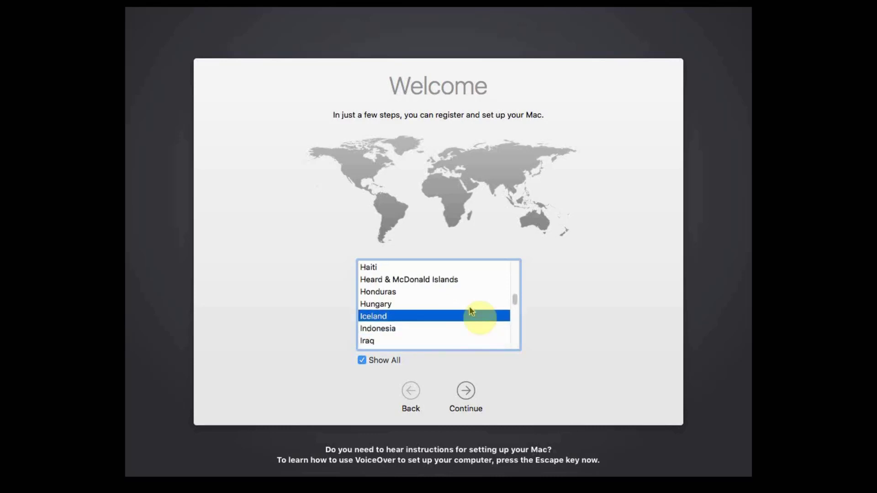
pyautogui.click(375, 328)
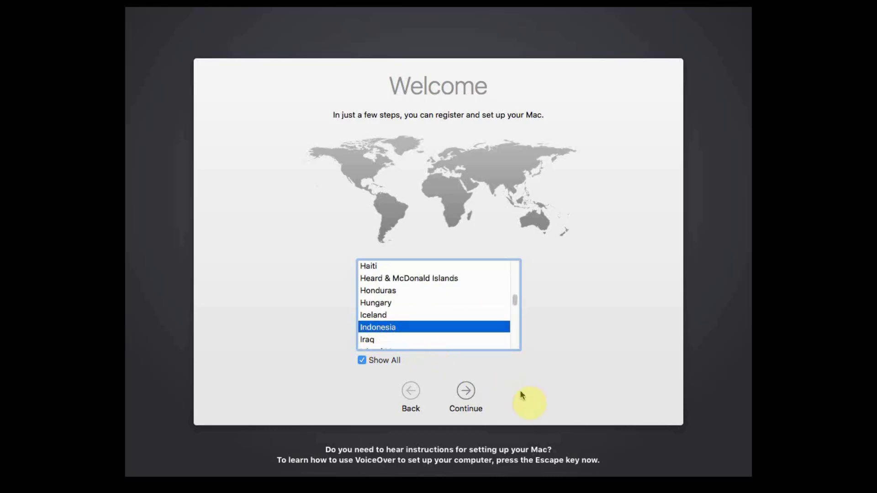
pyautogui.click(464, 392)
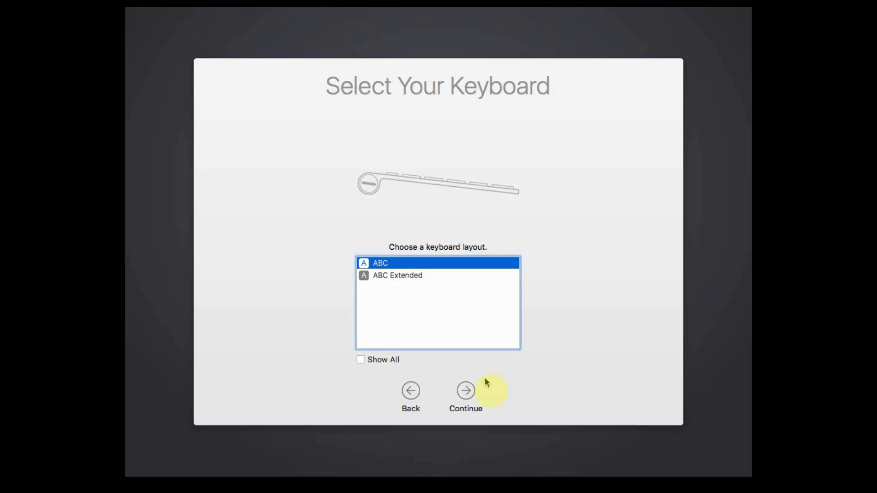
pyautogui.click(468, 391)
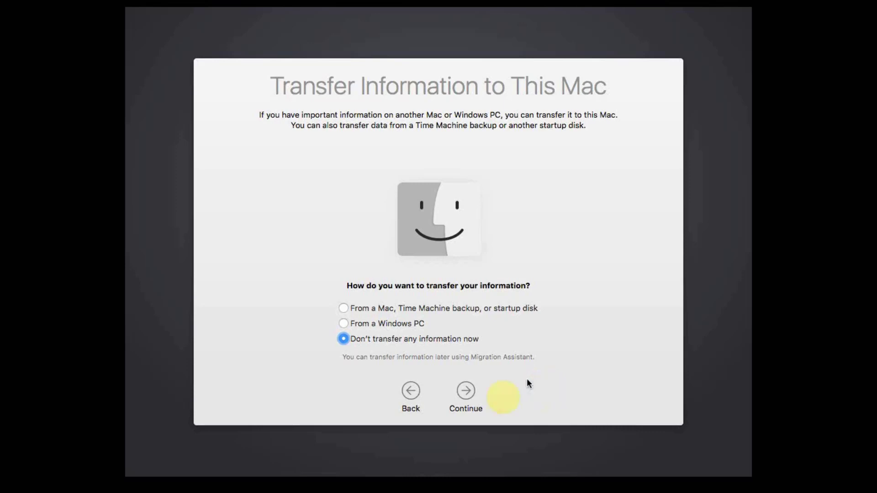
# Continue without transferring any information to this Mac and enable Location Services.
pyautogui.click(466, 391)
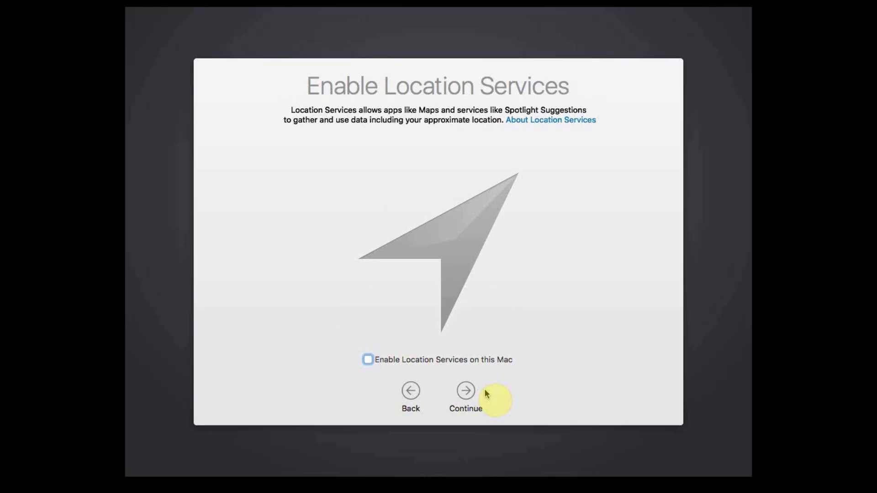
pyautogui.click(369, 361)
pyautogui.click(469, 396)
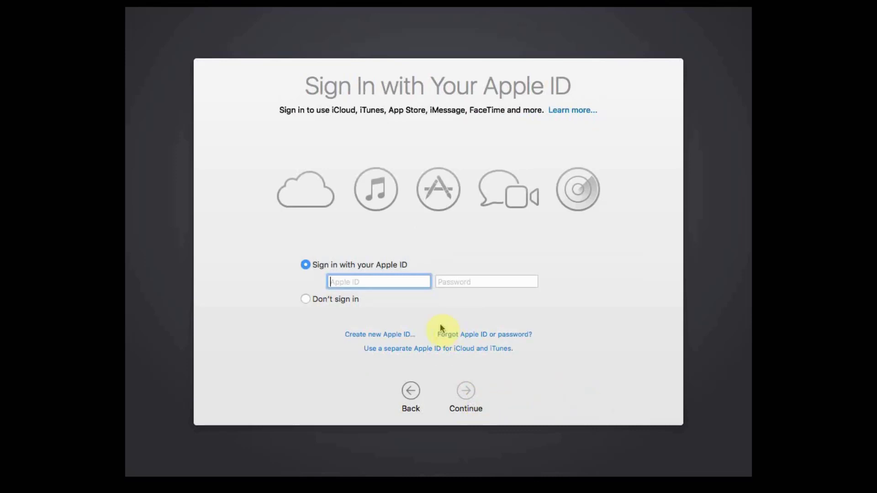
# Skip signing in with an Apple ID and agree to the OS X Software License Agreement.
pyautogui.click(307, 300)
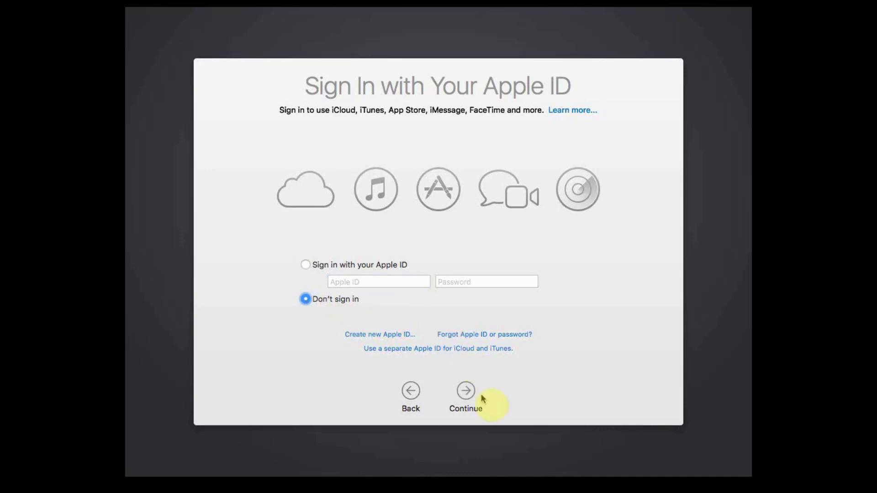
pyautogui.click(467, 391)
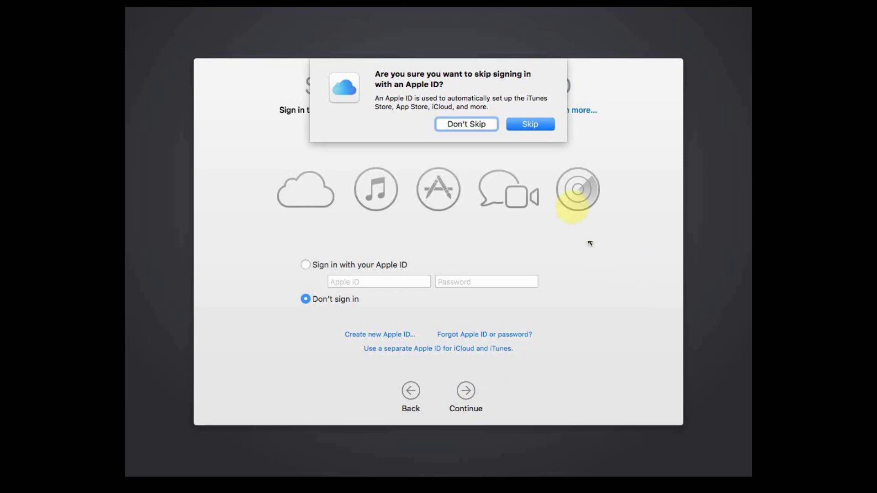
pyautogui.click(537, 124)
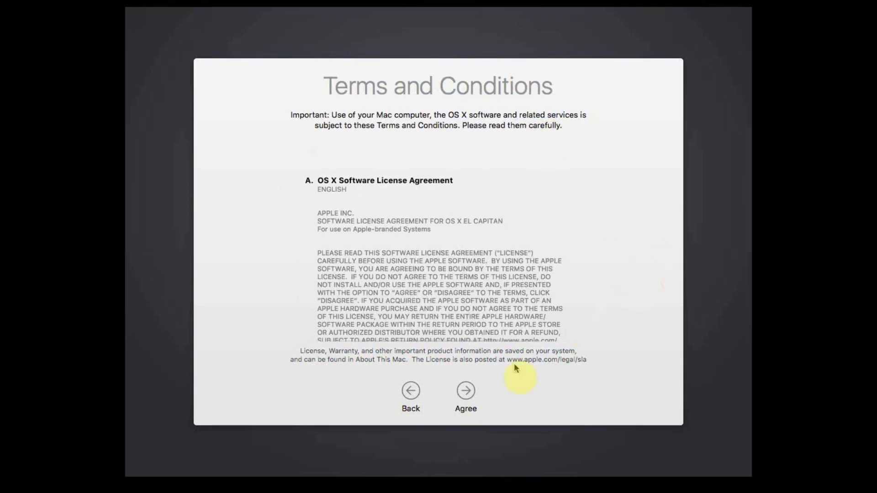
pyautogui.click(465, 393)
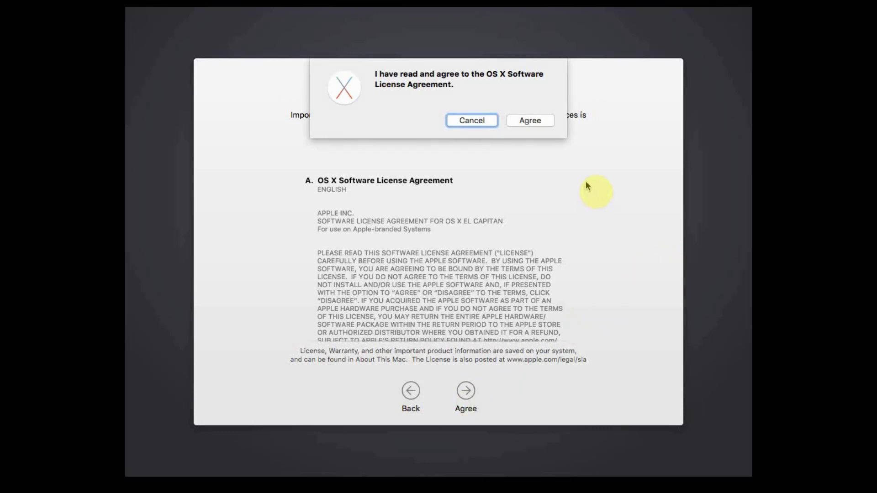
pyautogui.click(539, 120)
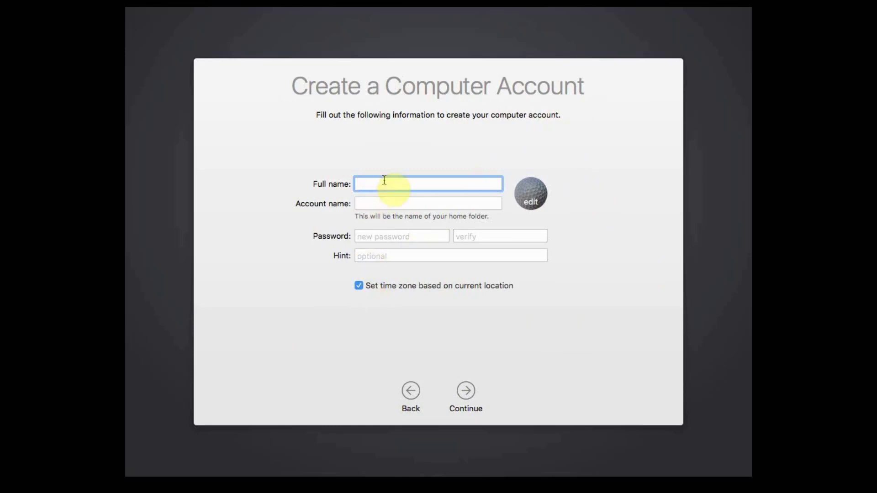
# Create the computer account Admin with an account password and no hint, with the location-based time zone turned off.
pyautogui.write('Admin')
pyautogui.press('Tab')
pyautogui.press('Tab')
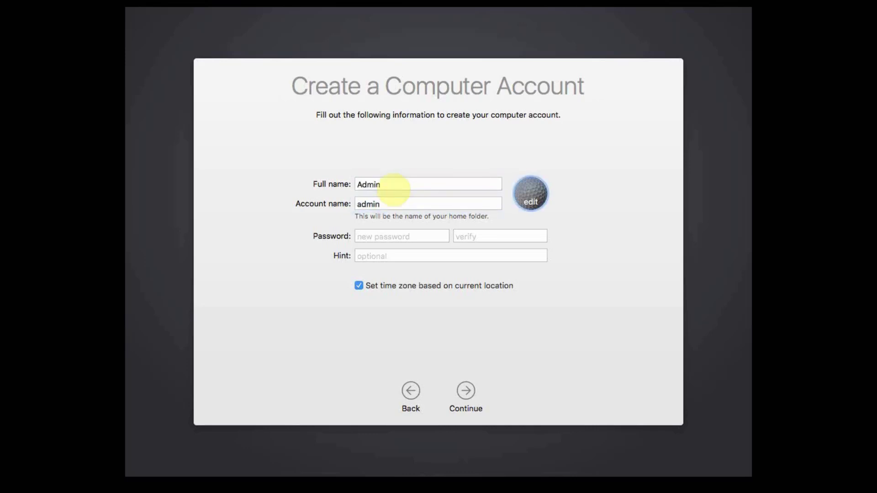
pyautogui.press('Tab')
pyautogui.write('•••')
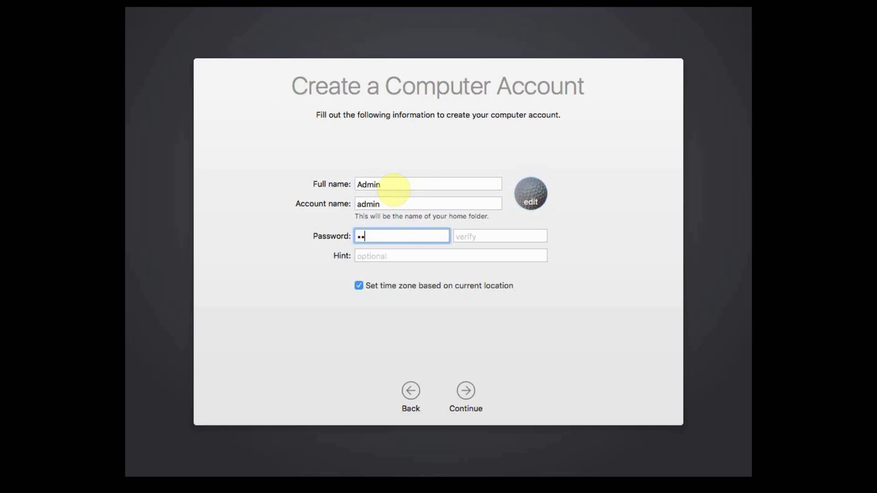
pyautogui.write('•')
pyautogui.press('Tab')
pyautogui.write('••••')
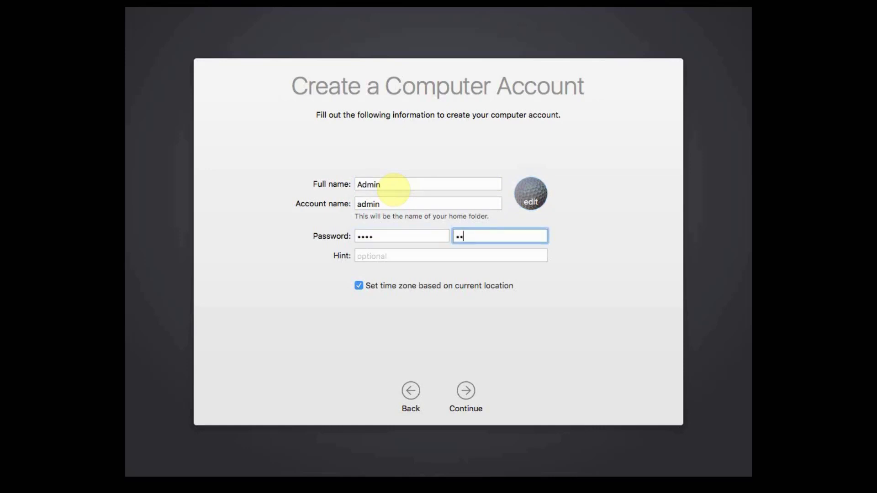
pyautogui.press('Tab')
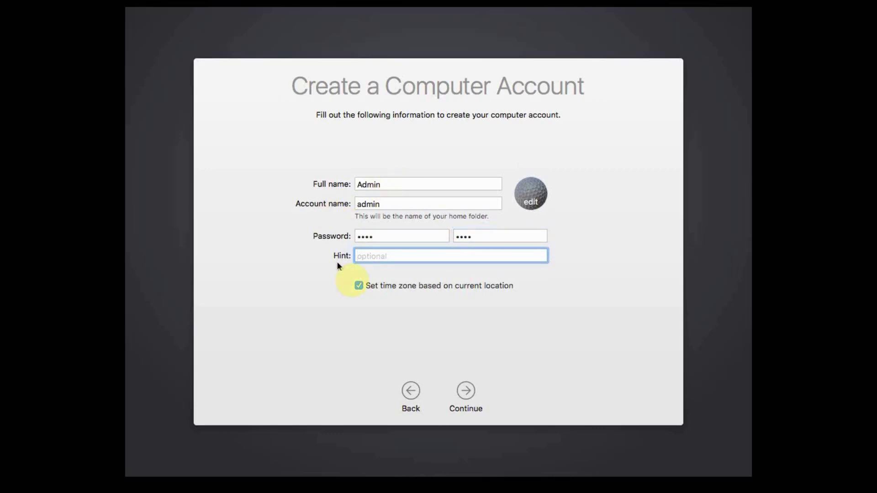
pyautogui.click(359, 286)
pyautogui.click(472, 397)
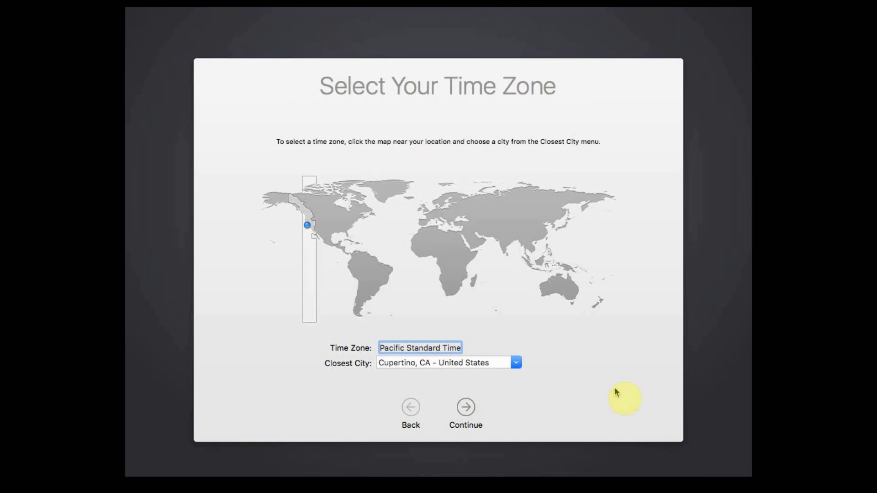
# Set the time zone to Jakarta - Indonesia and finish setup without sending diagnostics and usage data to Apple.
pyautogui.click(536, 281)
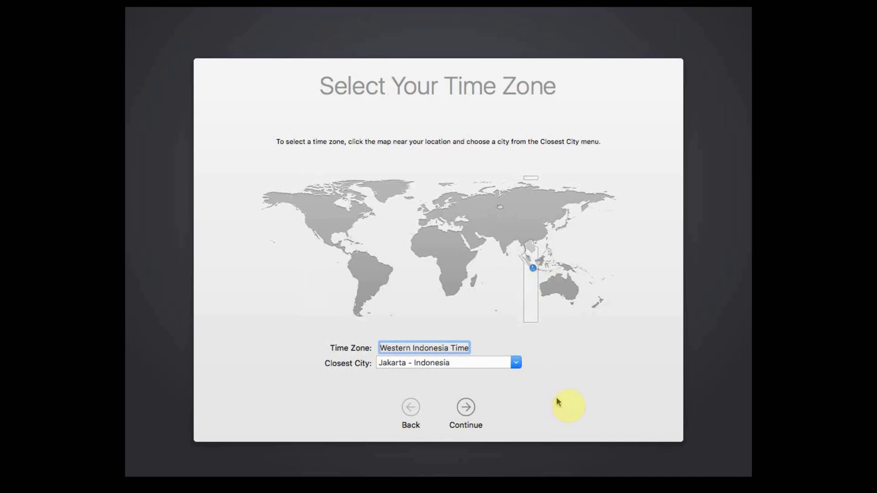
pyautogui.click(463, 412)
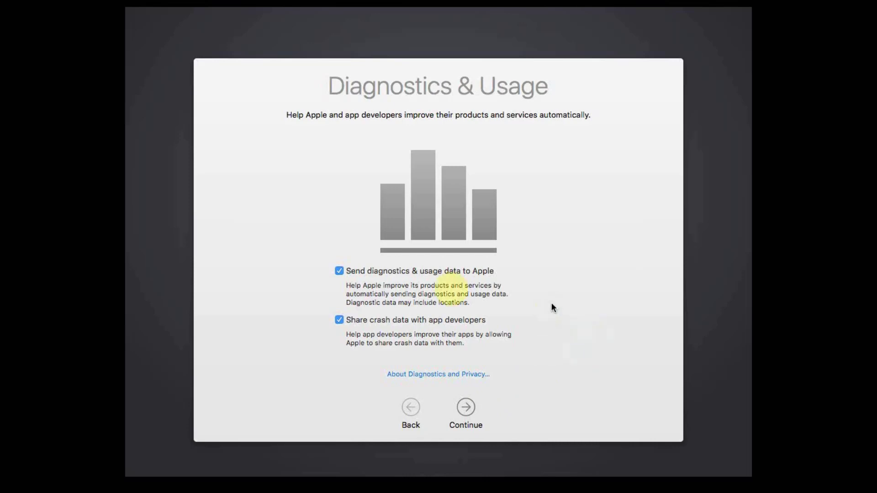
pyautogui.click(339, 271)
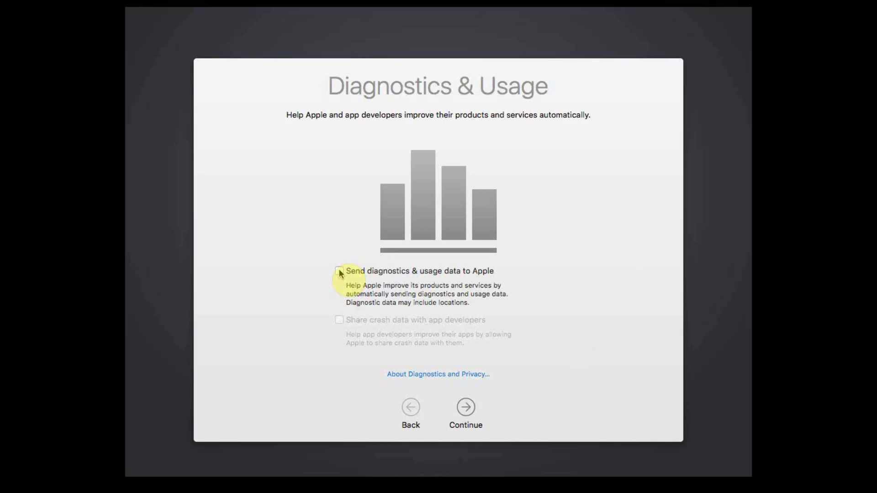
pyautogui.click(468, 409)
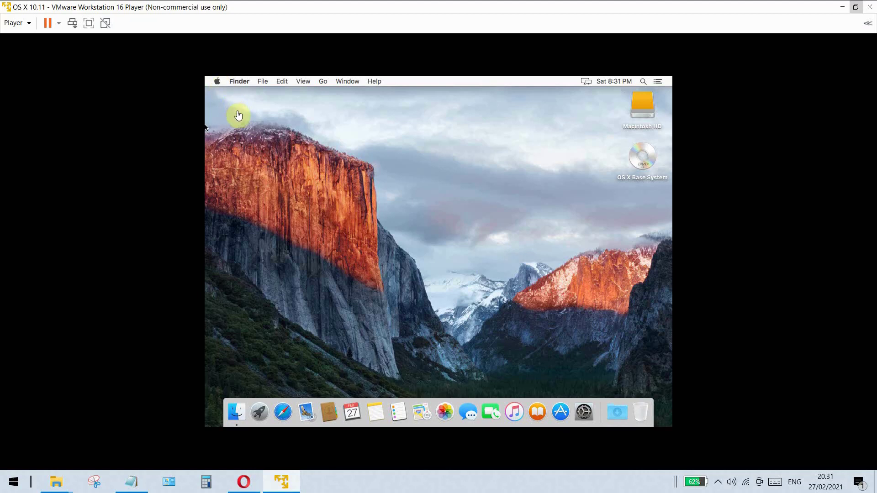
# Review the OS X version, processor and memory in About This Mac, and close its window.
pyautogui.click(217, 81)
pyautogui.click(480, 220)
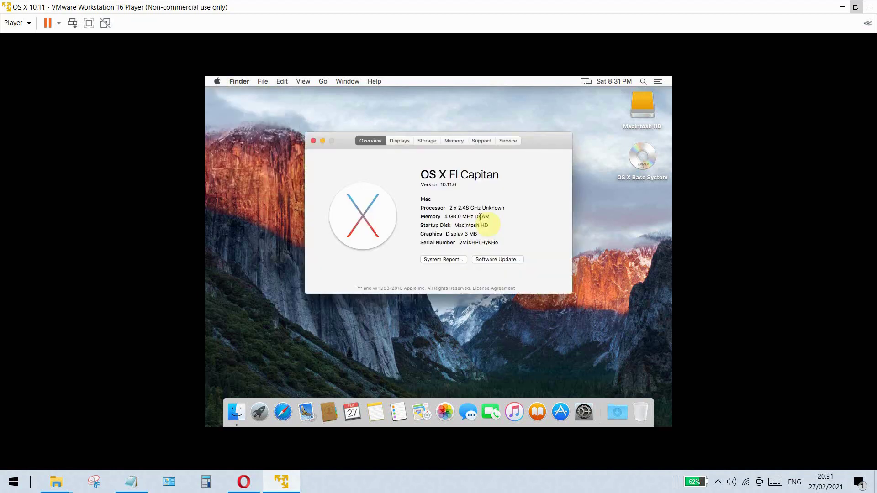
pyautogui.doubleClick(452, 216)
pyautogui.click(480, 206)
pyautogui.click(313, 141)
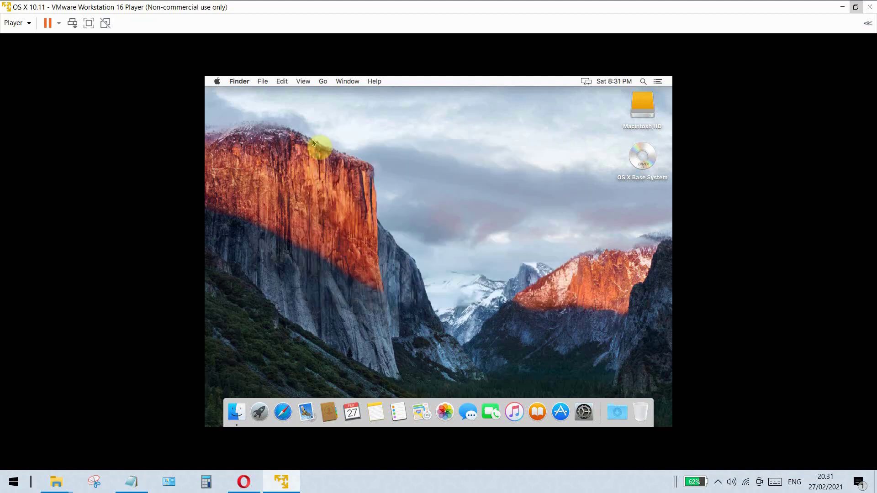
pyautogui.click(28, 25)
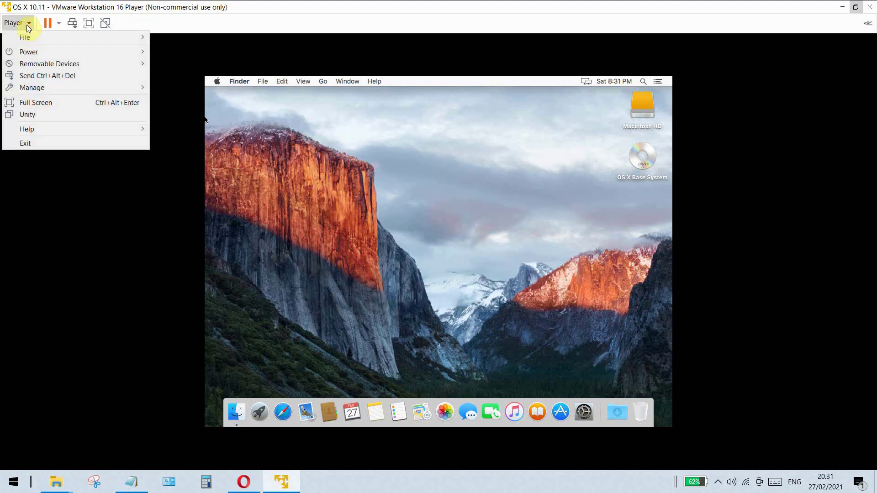
pyautogui.click(54, 23)
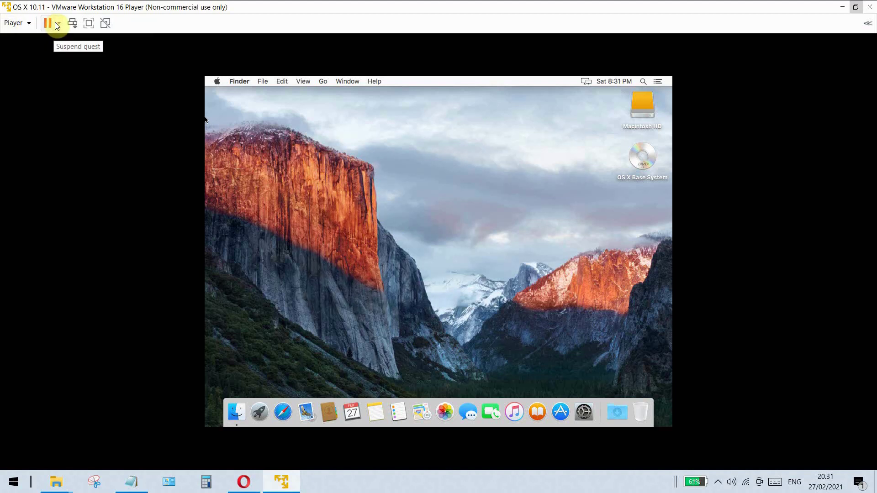
pyautogui.click(55, 22)
pyautogui.click(370, 156)
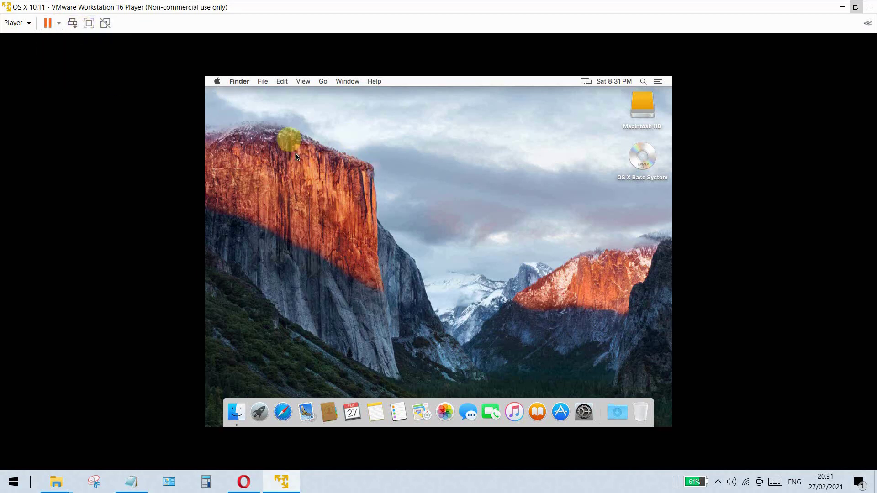
# Shut down the OS X guest without reopening windows at the next login and dismiss the Removable Devices hint.
pyautogui.click(218, 82)
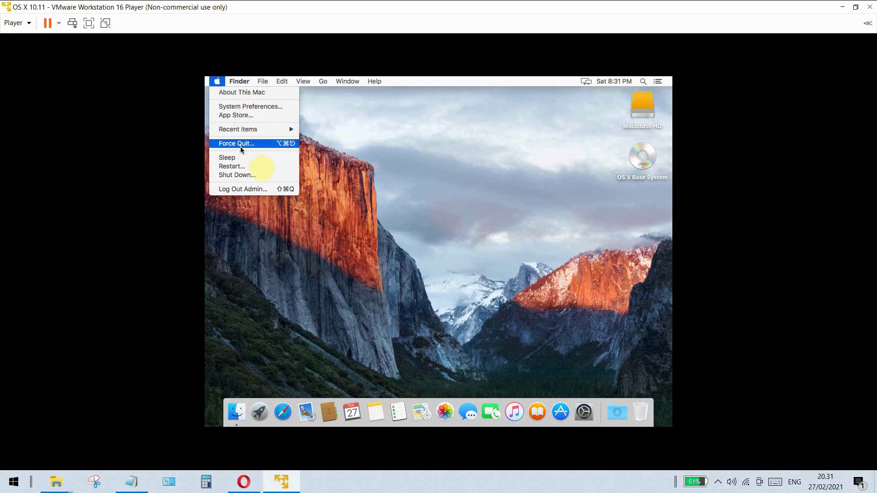
pyautogui.click(277, 176)
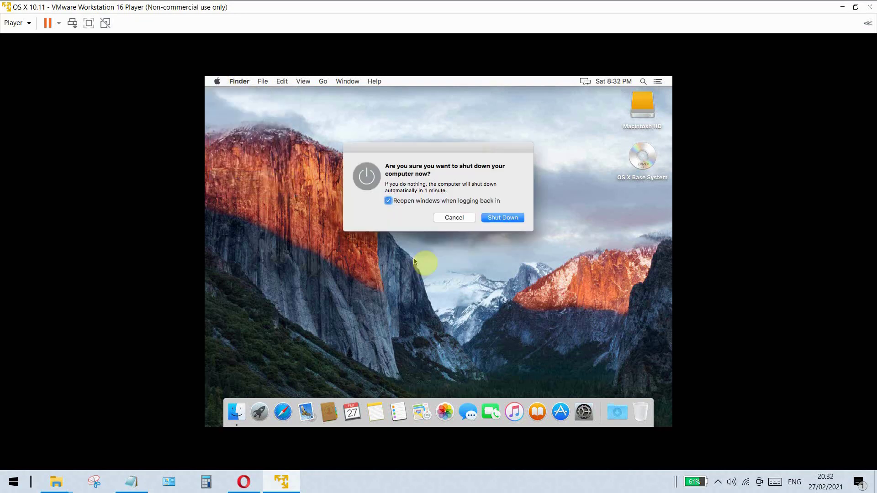
pyautogui.click(416, 200)
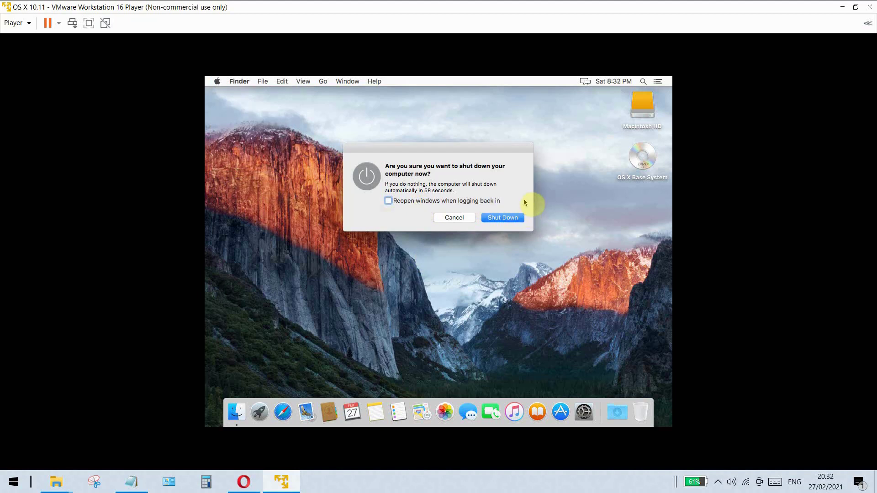
pyautogui.click(502, 218)
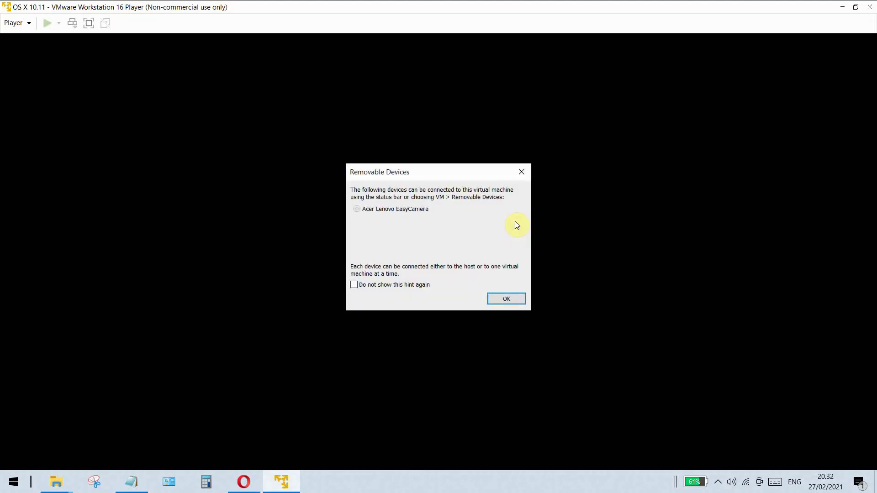
pyautogui.click(513, 297)
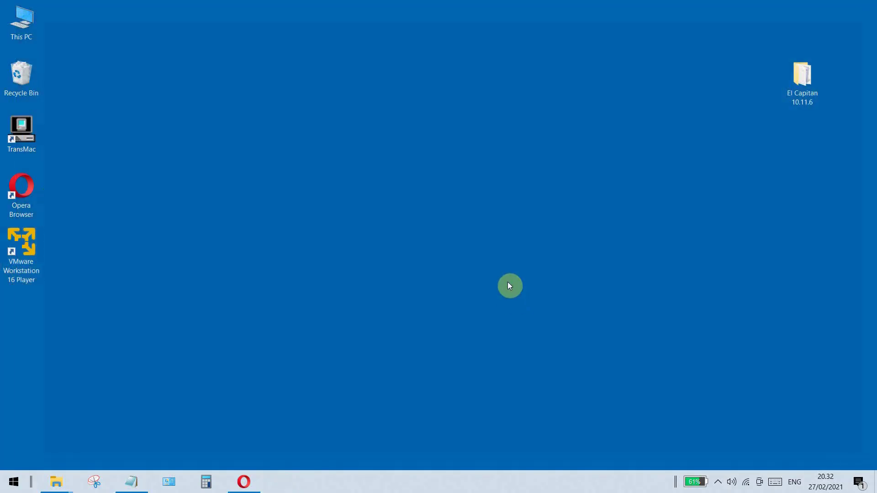